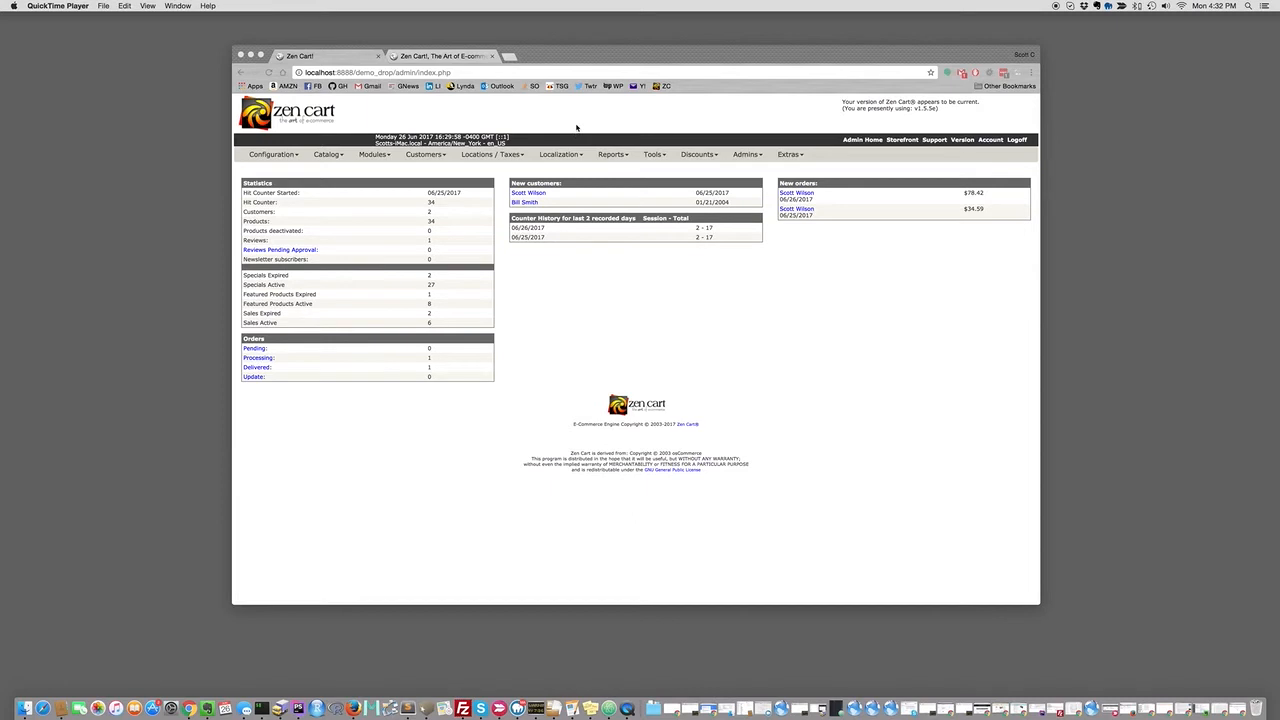
# Go to Tools > PO Edit Suppliers to show the 'ownstock' supplier's edit form.
pyautogui.click(661, 130)
pyautogui.moveTo(653, 155)
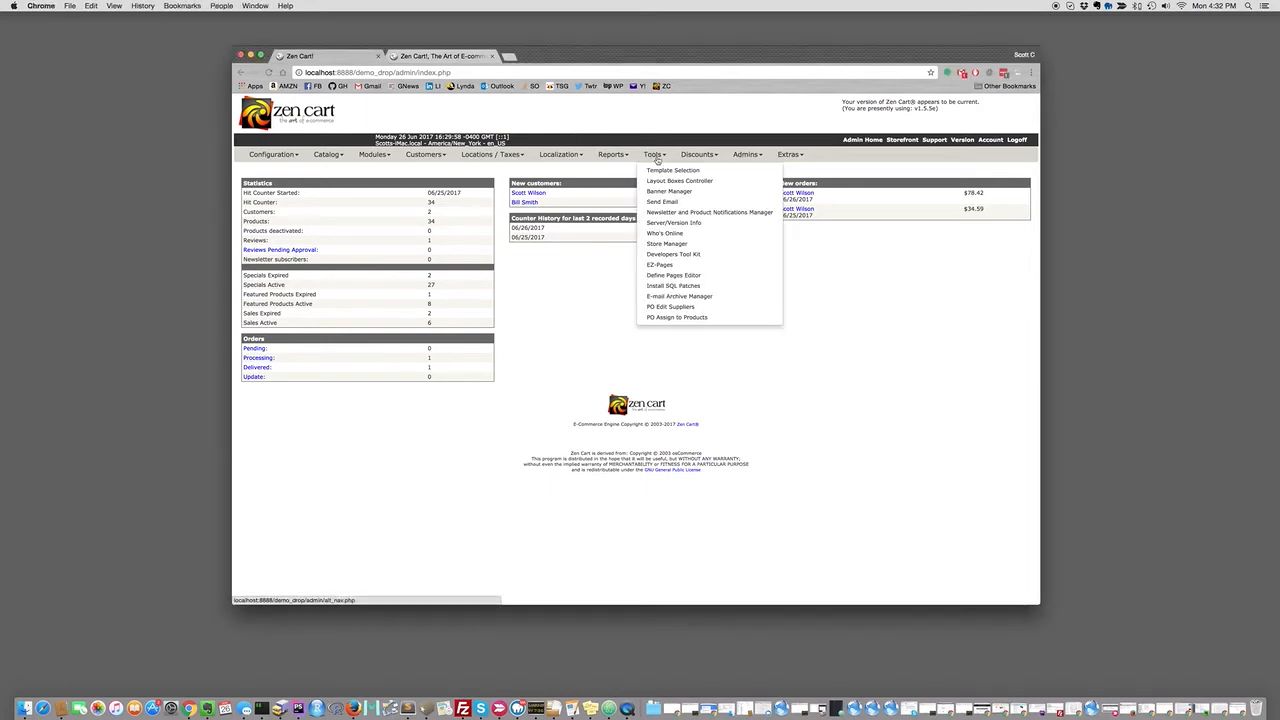
pyautogui.click(669, 307)
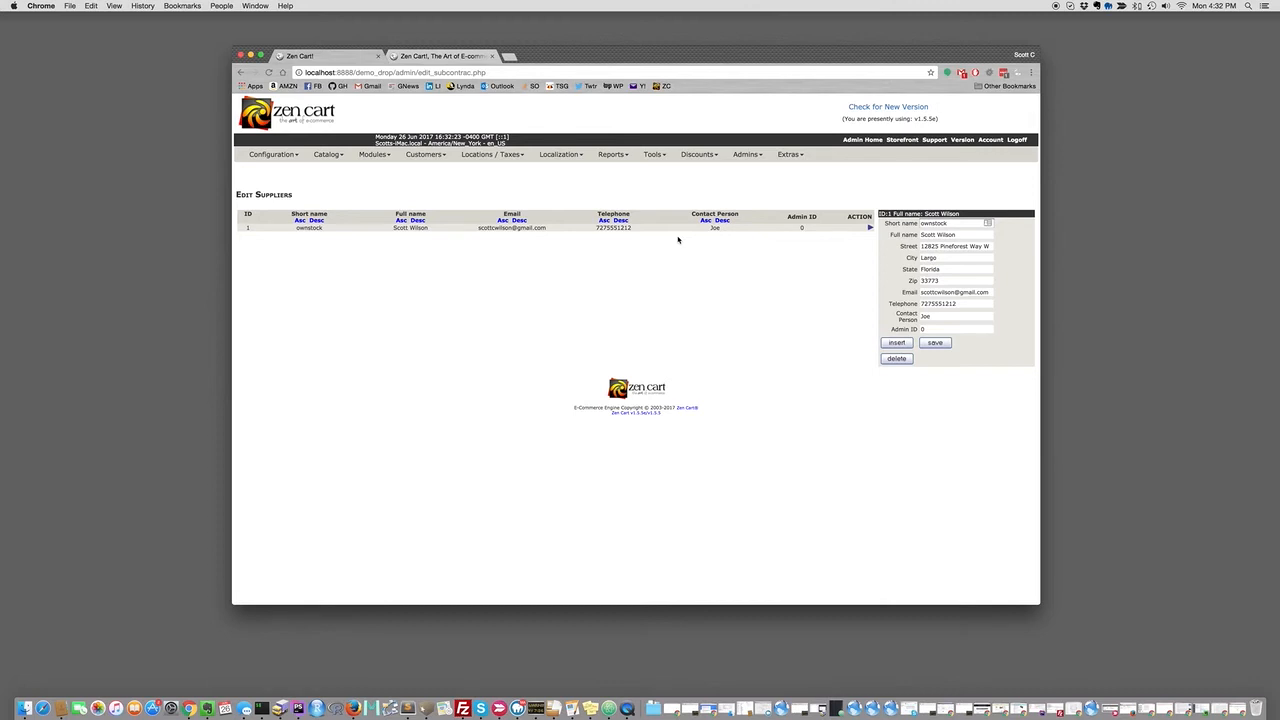
pyautogui.doubleClick(935, 223)
pyautogui.write('acme')
pyautogui.press('Tab')
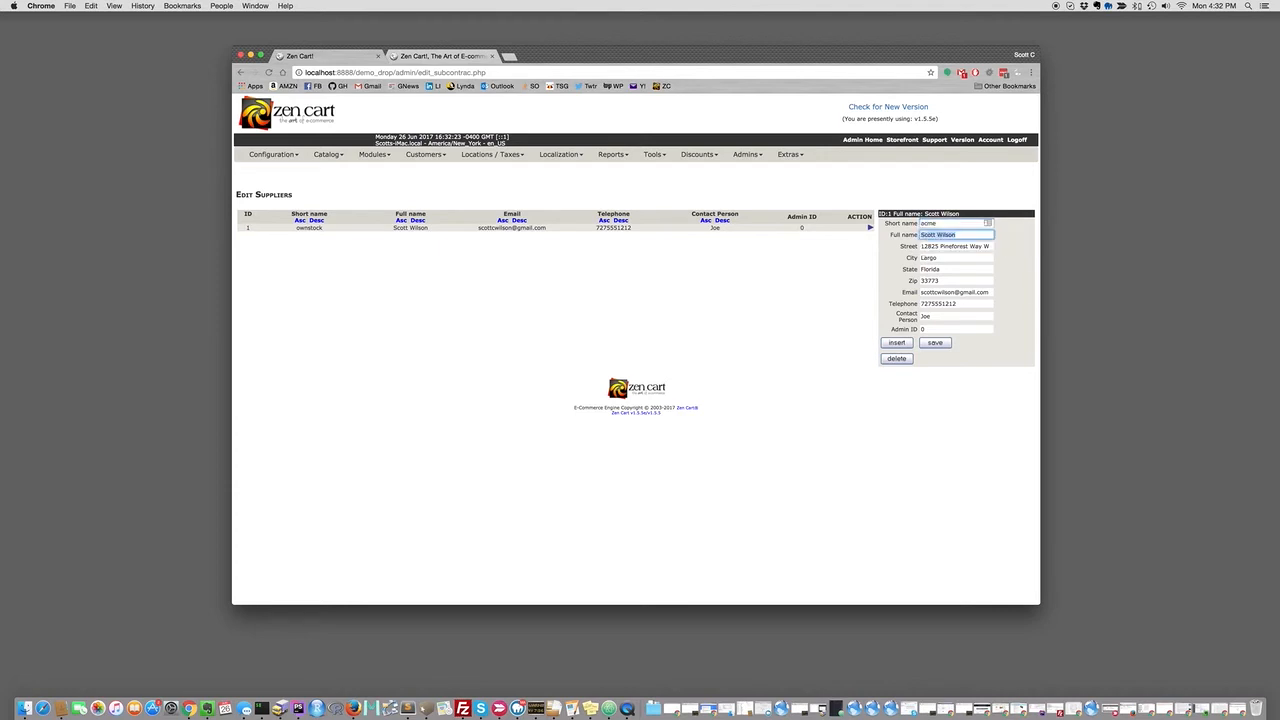
pyautogui.write('Mr. Acme')
pyautogui.press('Tab')
pyautogui.write('10 ')
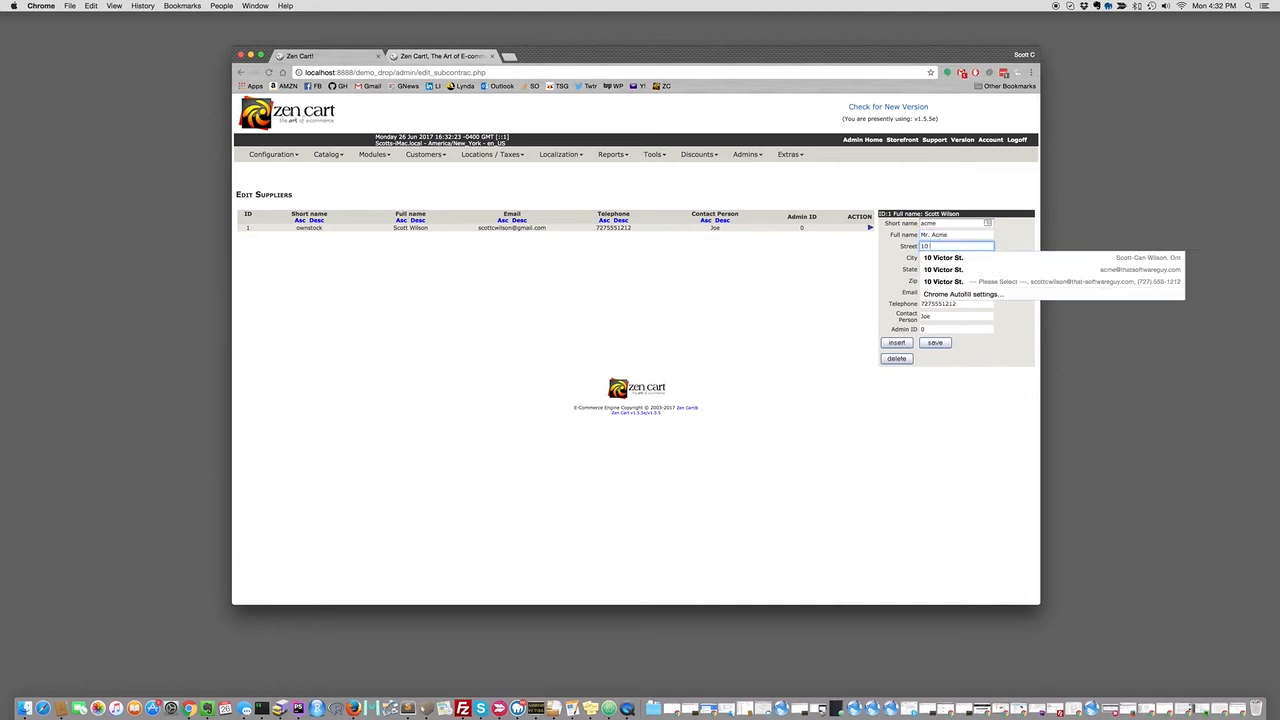
pyautogui.write('Main St.')
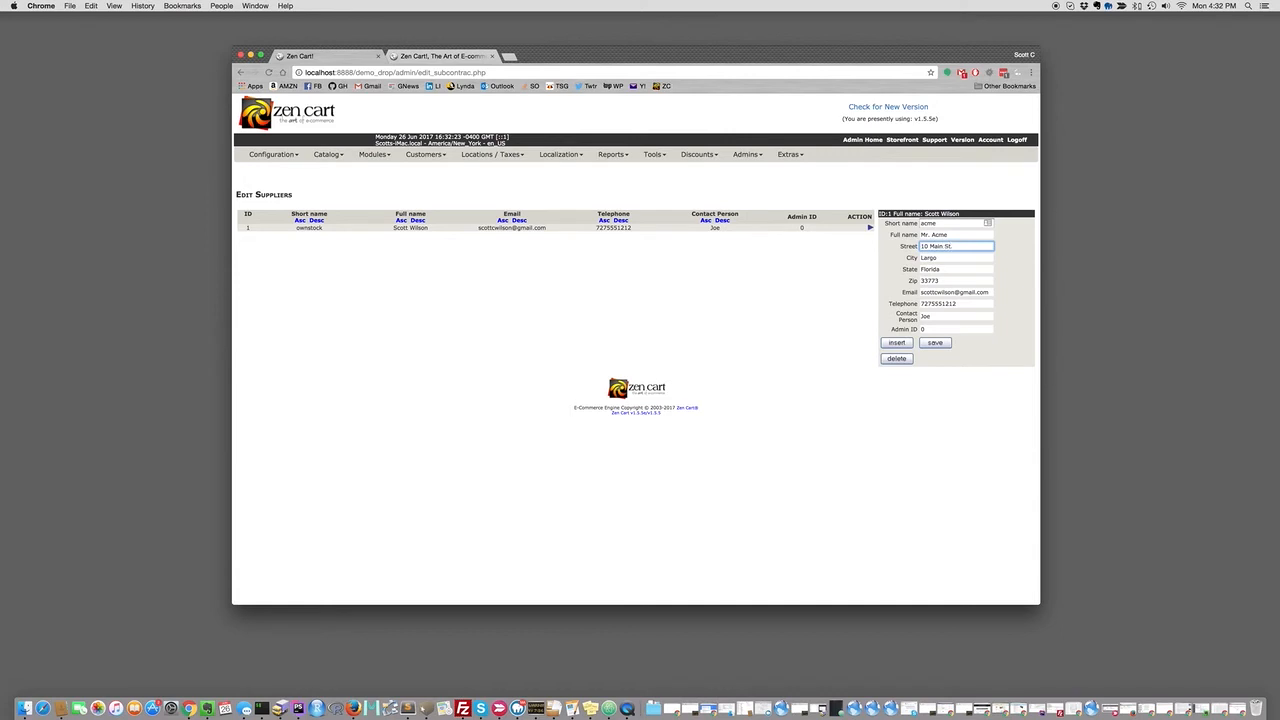
pyautogui.press('Tab')
pyautogui.write('A')
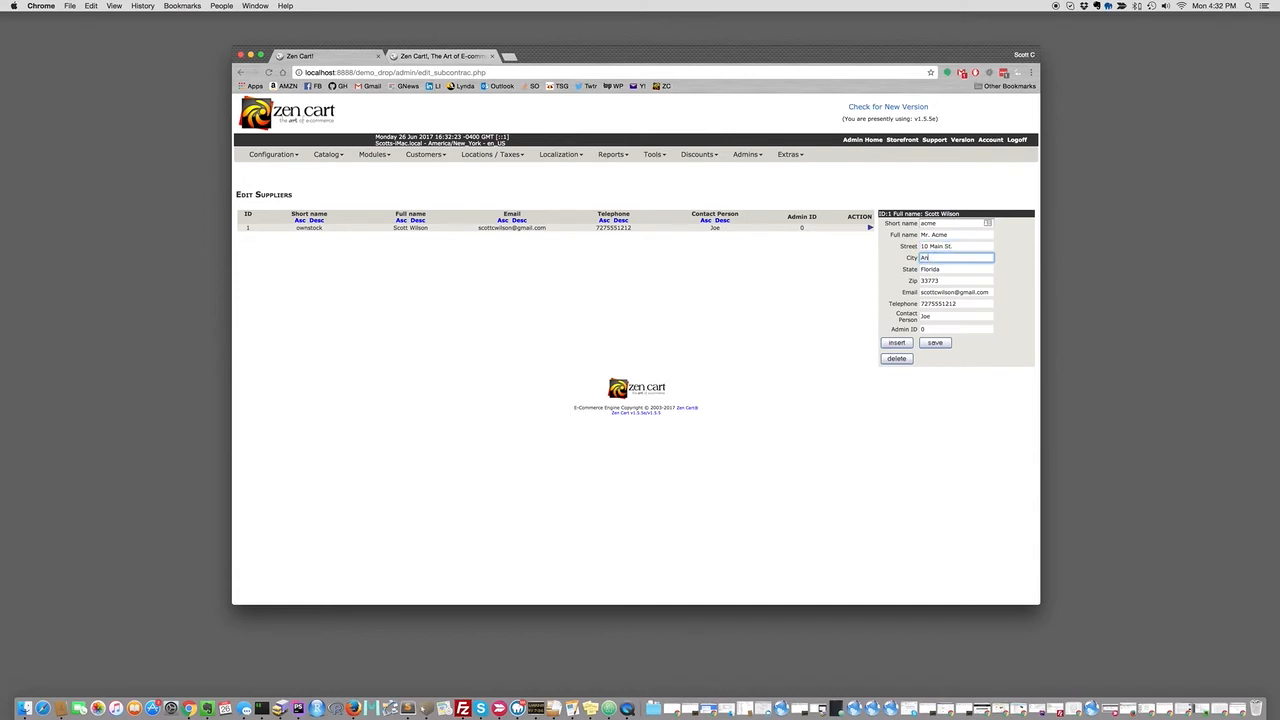
pyautogui.write('nytown')
pyautogui.press('Tab')
pyautogui.press('Tab')
pyautogui.press('Tab')
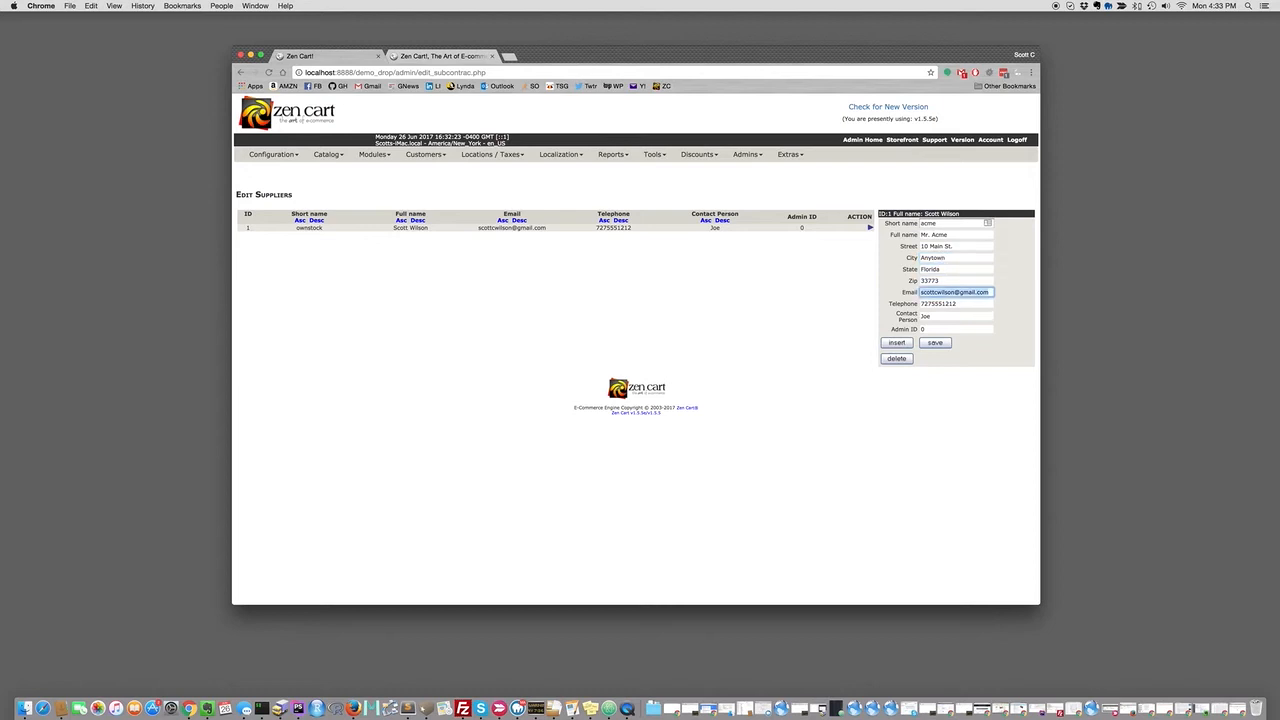
pyautogui.write('sales@acme.com')
pyautogui.press('Tab')
pyautogui.press('Tab')
pyautogui.press('Tab')
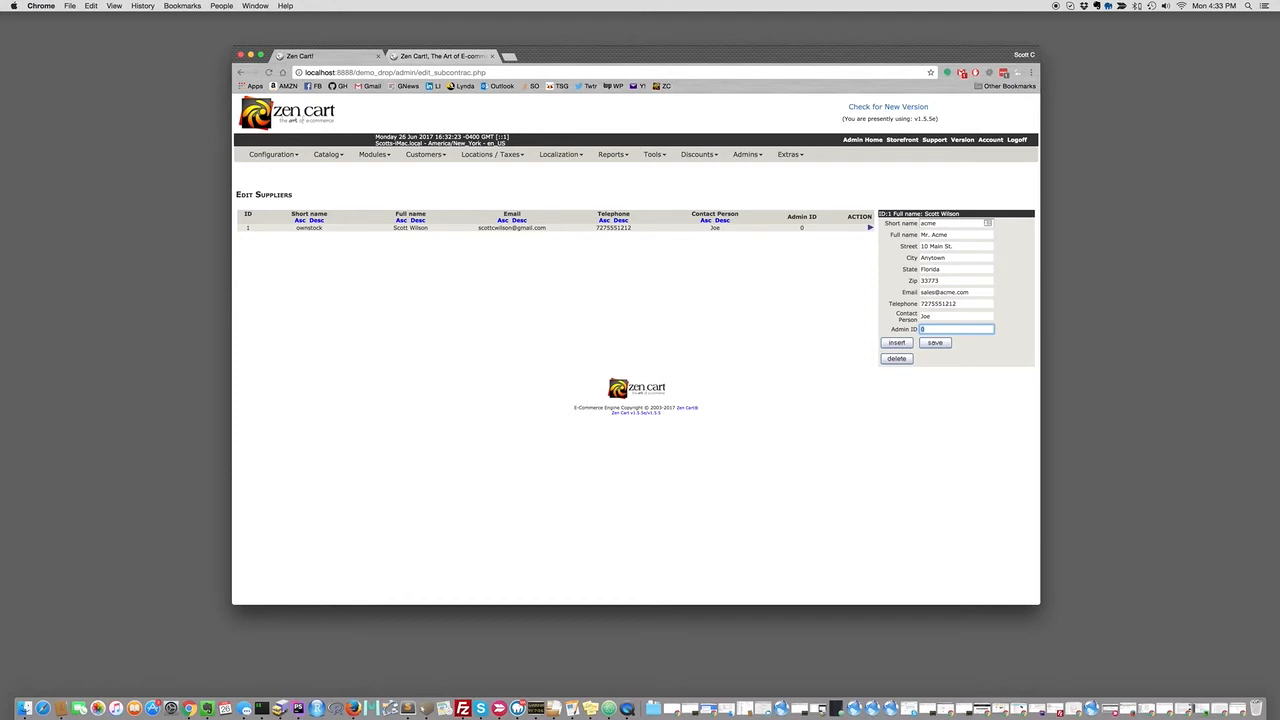
pyautogui.click(893, 343)
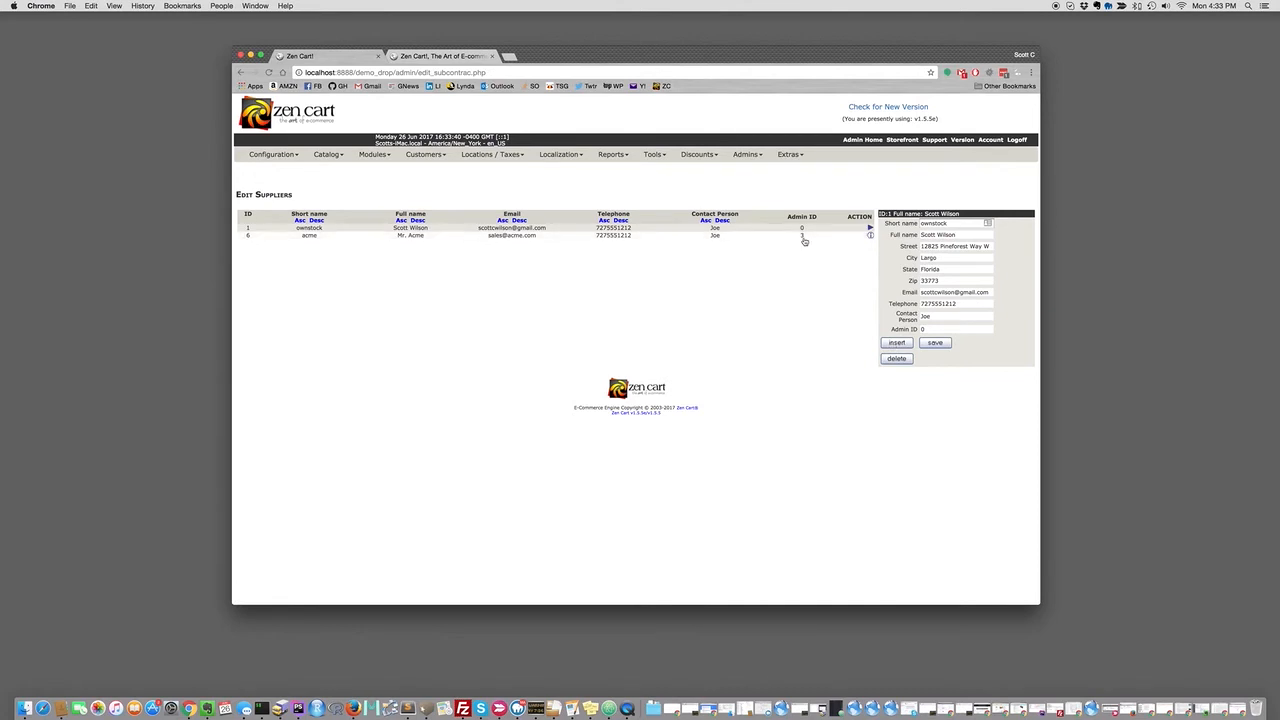
# Open the Supplier profile under Admin Profiles and cancel without changing its permissions.
pyautogui.moveTo(746, 160)
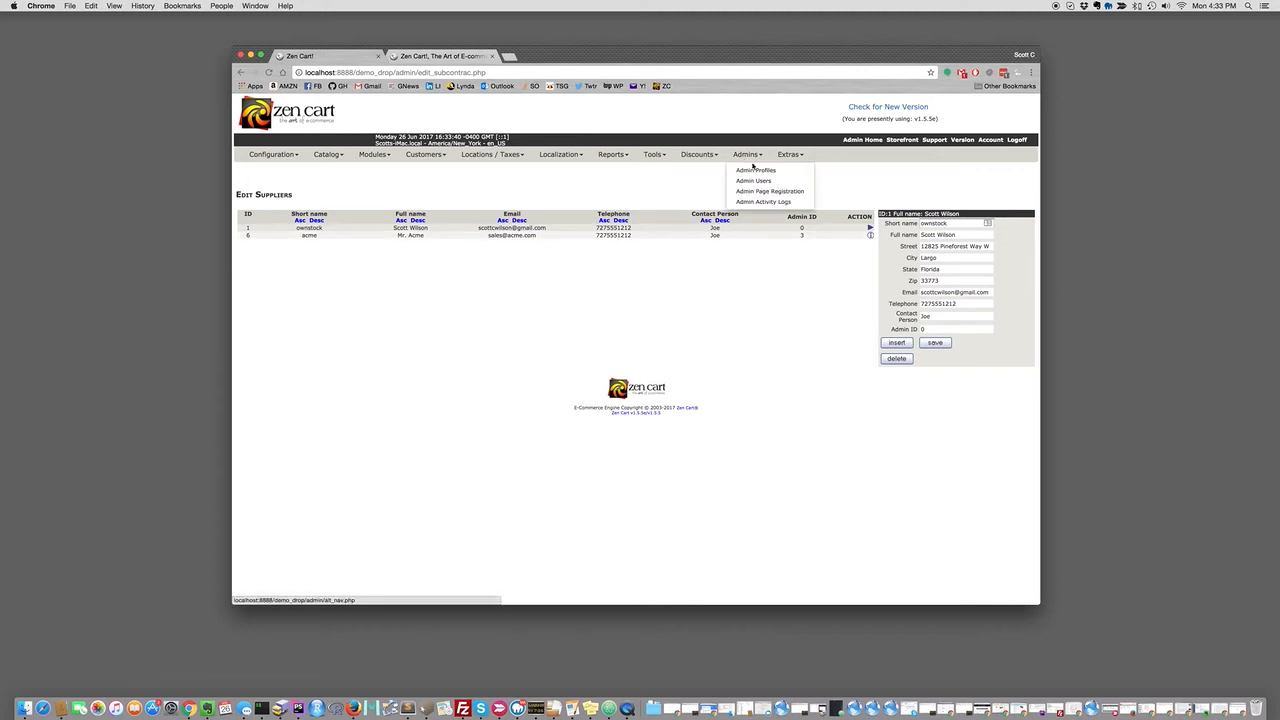
pyautogui.click(758, 172)
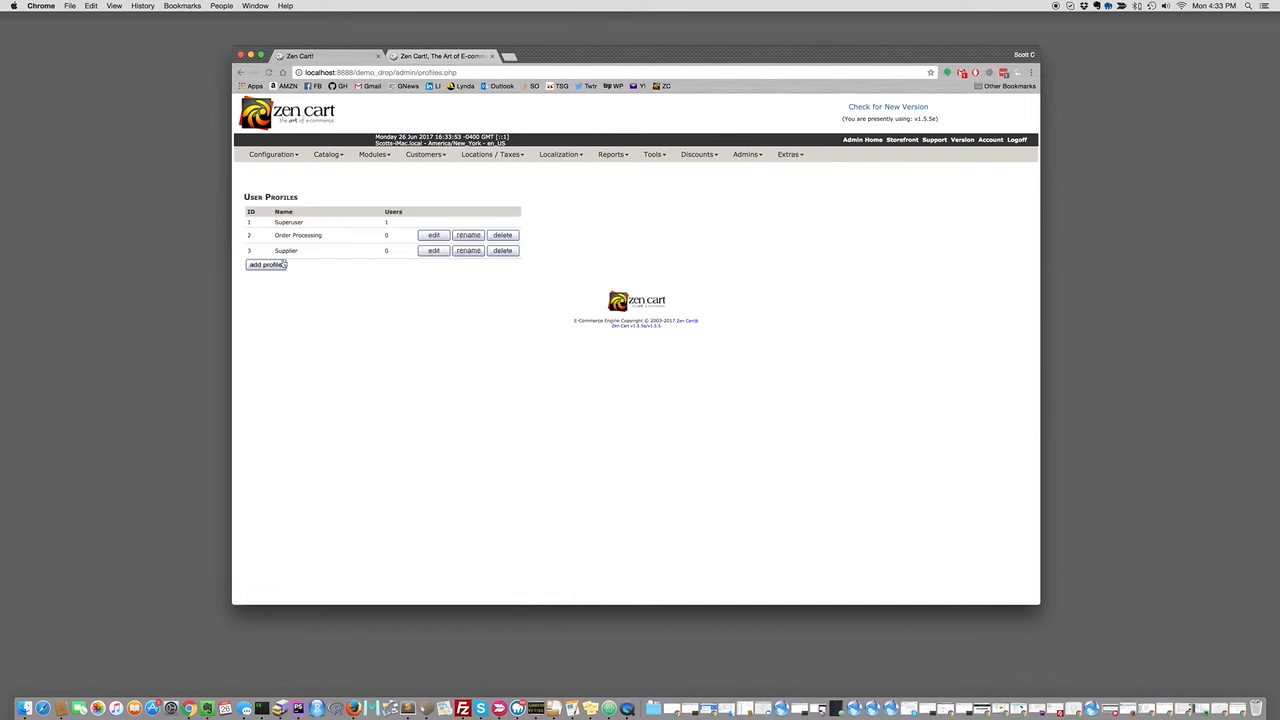
pyautogui.click(434, 250)
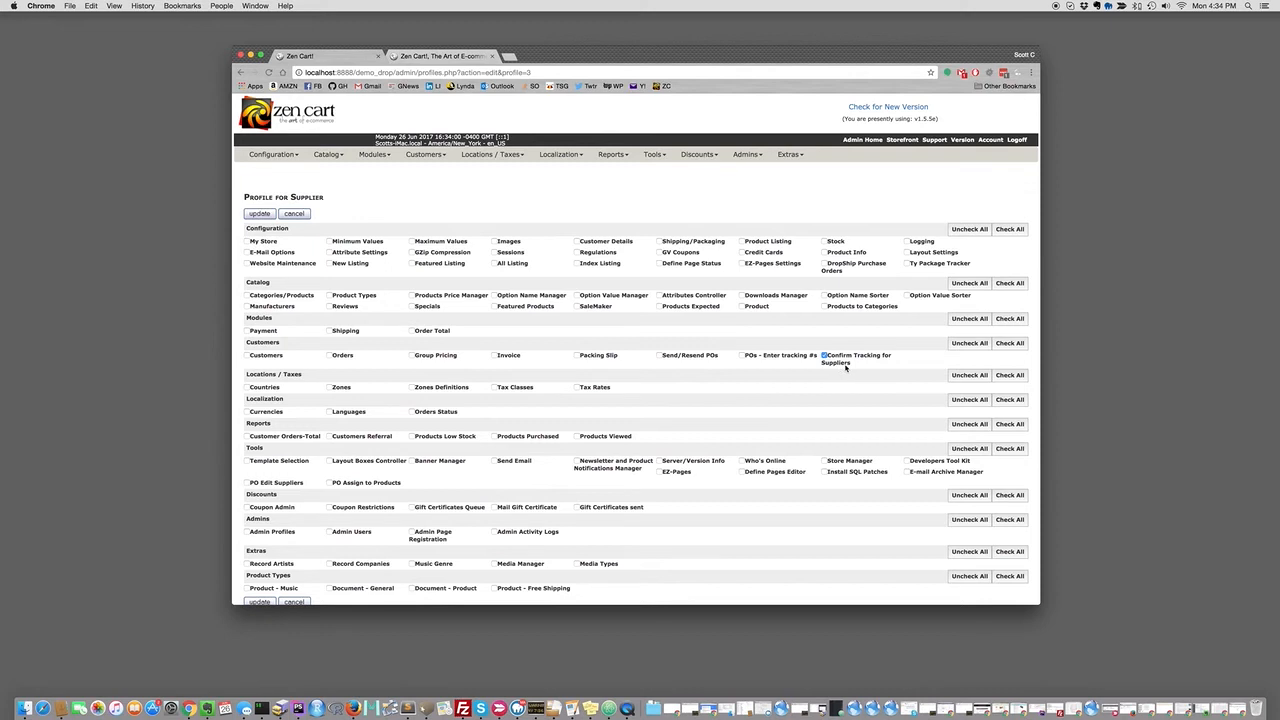
pyautogui.click(296, 214)
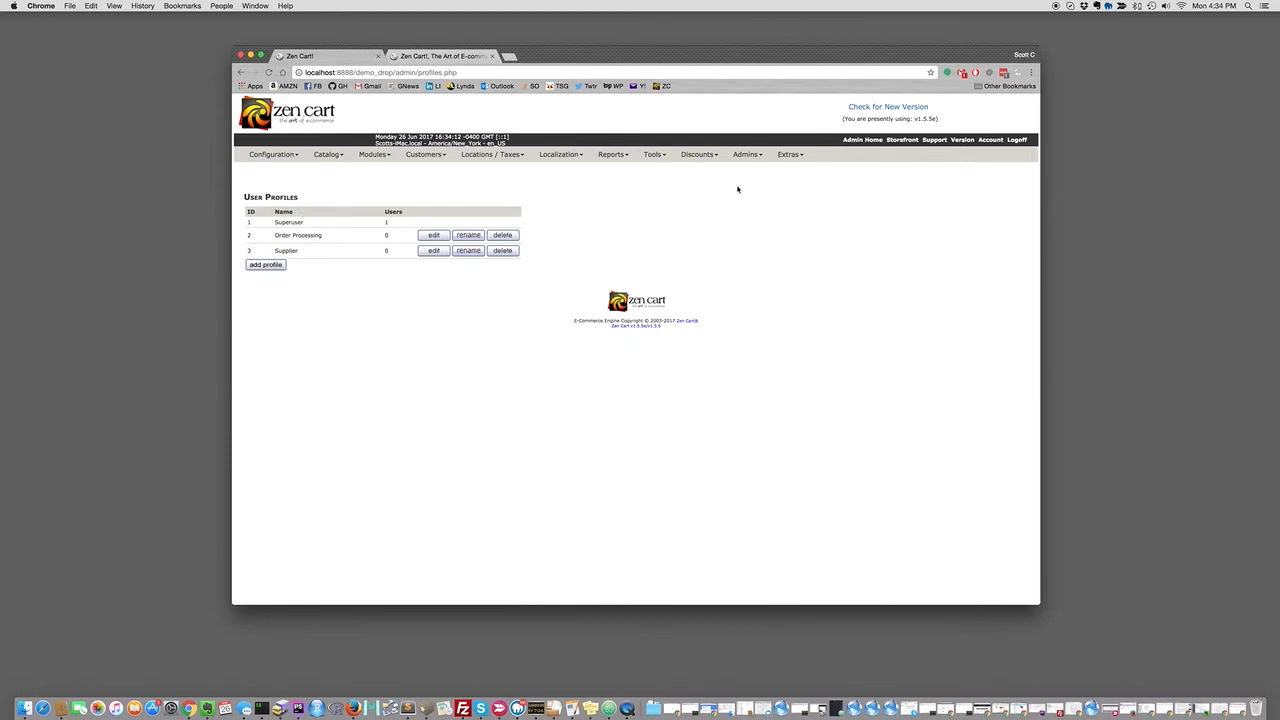
pyautogui.moveTo(748, 160)
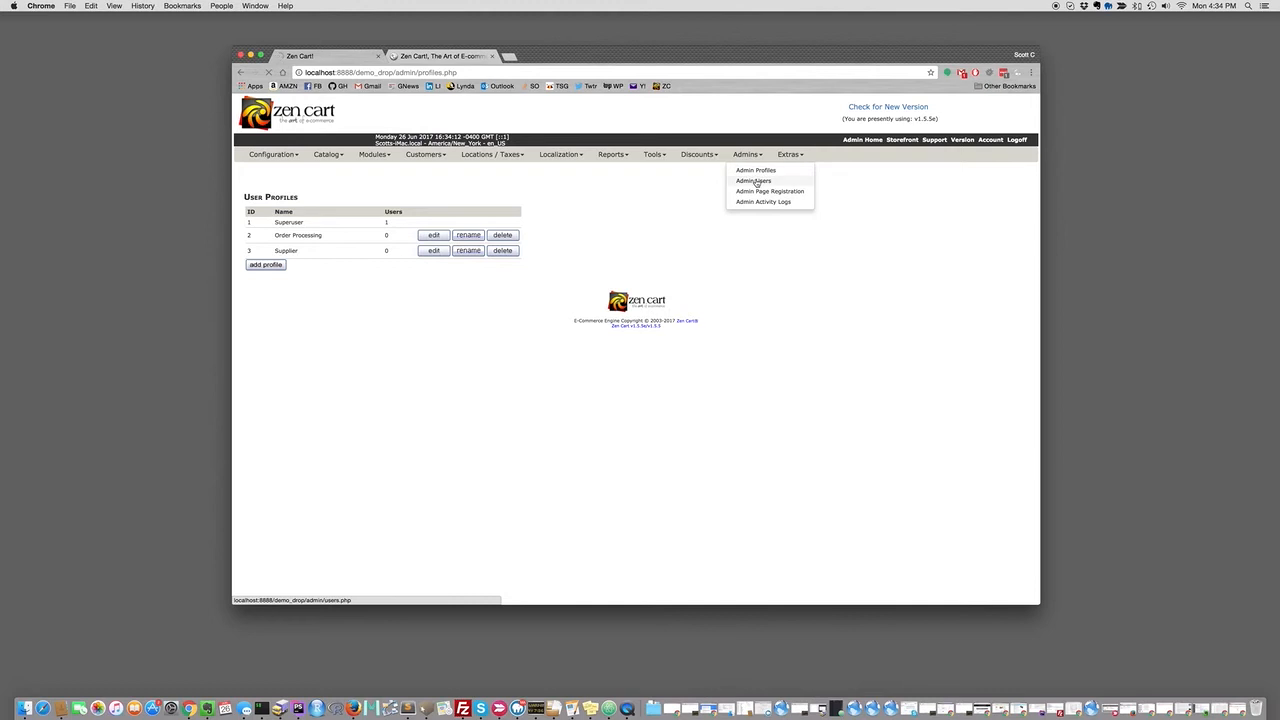
pyautogui.click(756, 181)
pyautogui.click(262, 239)
pyautogui.click(297, 224)
pyautogui.write('Acme')
pyautogui.press('Tab')
pyautogui.write('a')
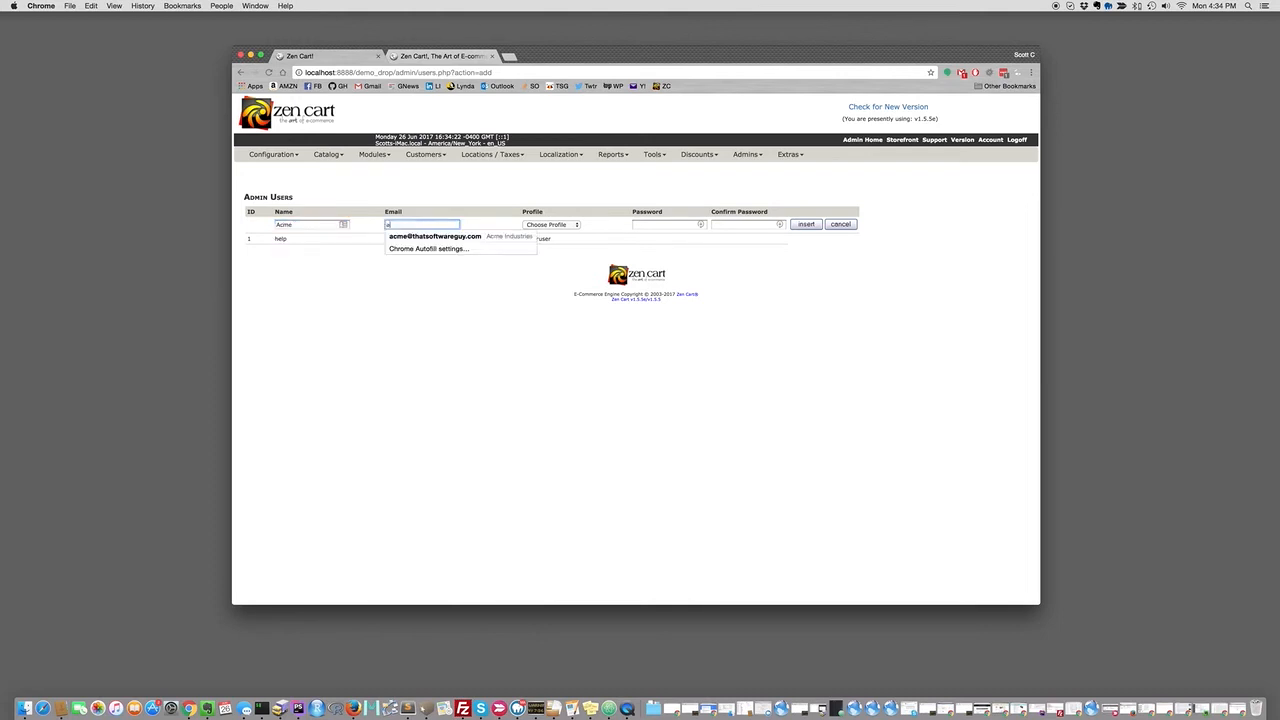
pyautogui.press('BackSpace')
pyautogui.press('BackSpace')
pyautogui.write('sales@acme.com')
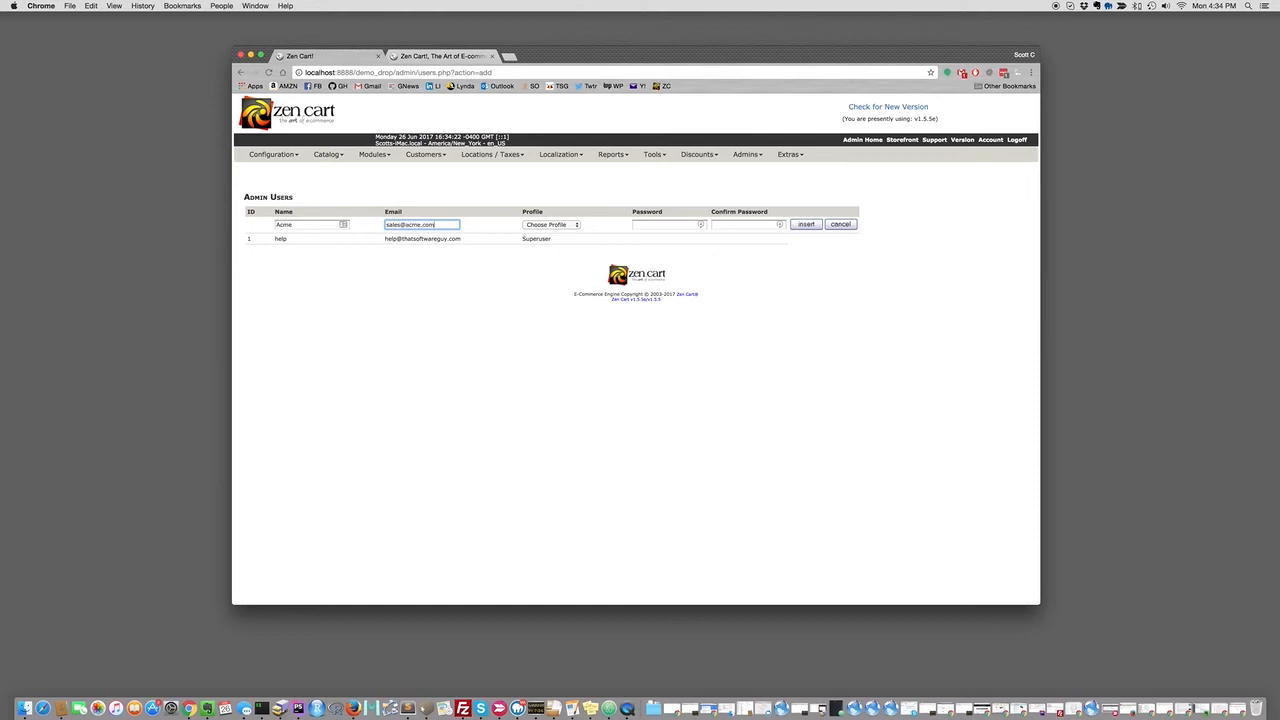
pyautogui.press('Tab')
pyautogui.click(552, 226)
pyautogui.click(549, 249)
# Enter and confirm the user's password, then create the account.
pyautogui.click(686, 224)
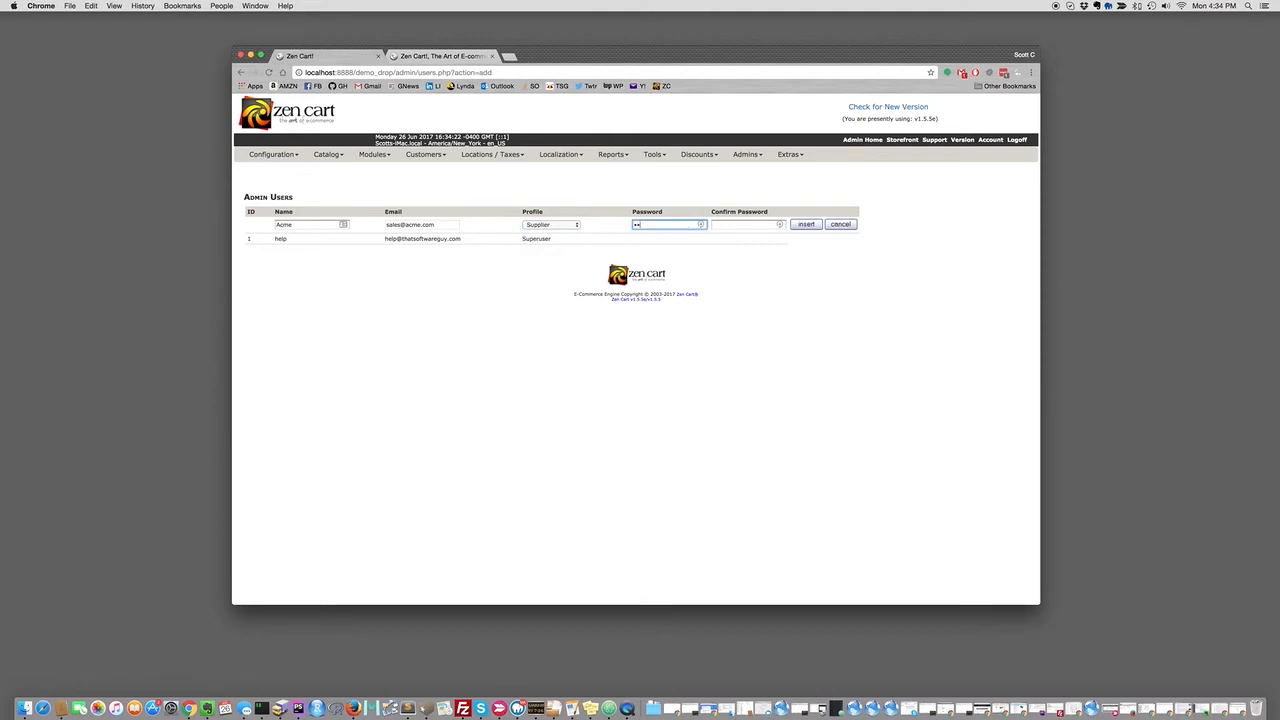
pyautogui.write('•••••••••')
pyautogui.press('Tab')
pyautogui.write('•••••••••')
pyautogui.press('Return')
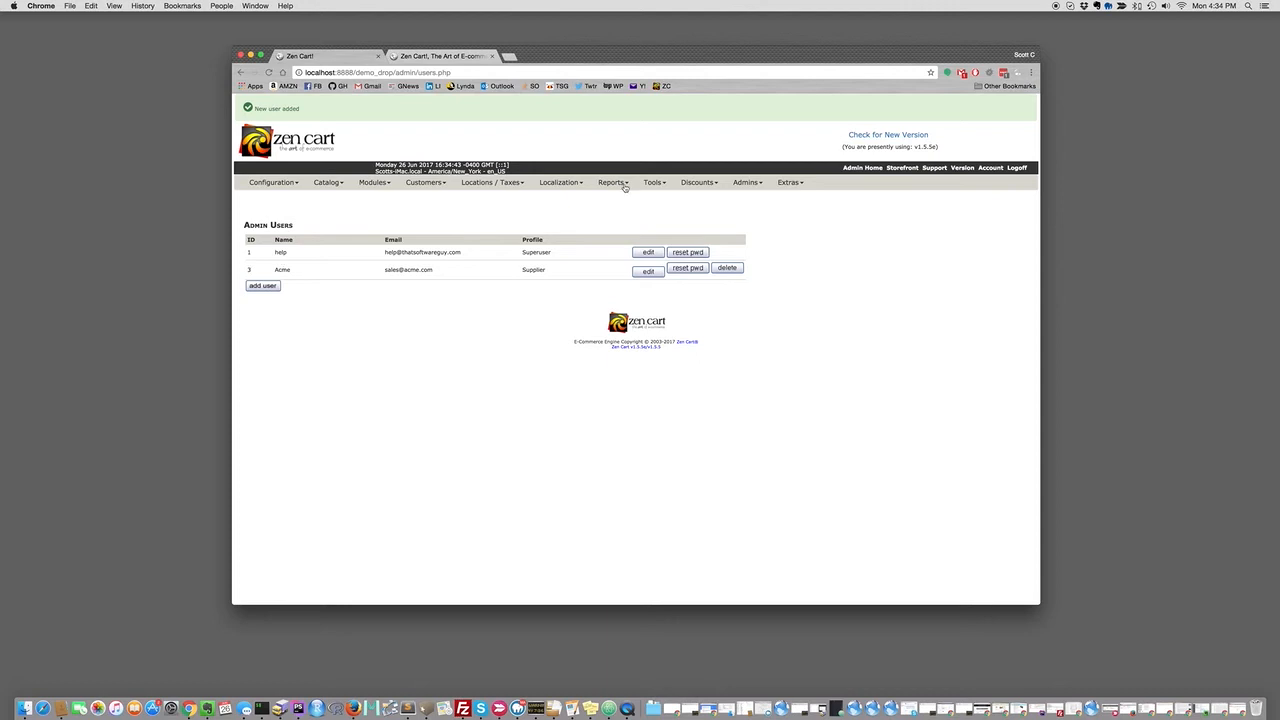
# Reopen PO Edit Suppliers to check that acme's Admin ID 3 matches the new user.
pyautogui.moveTo(648, 184)
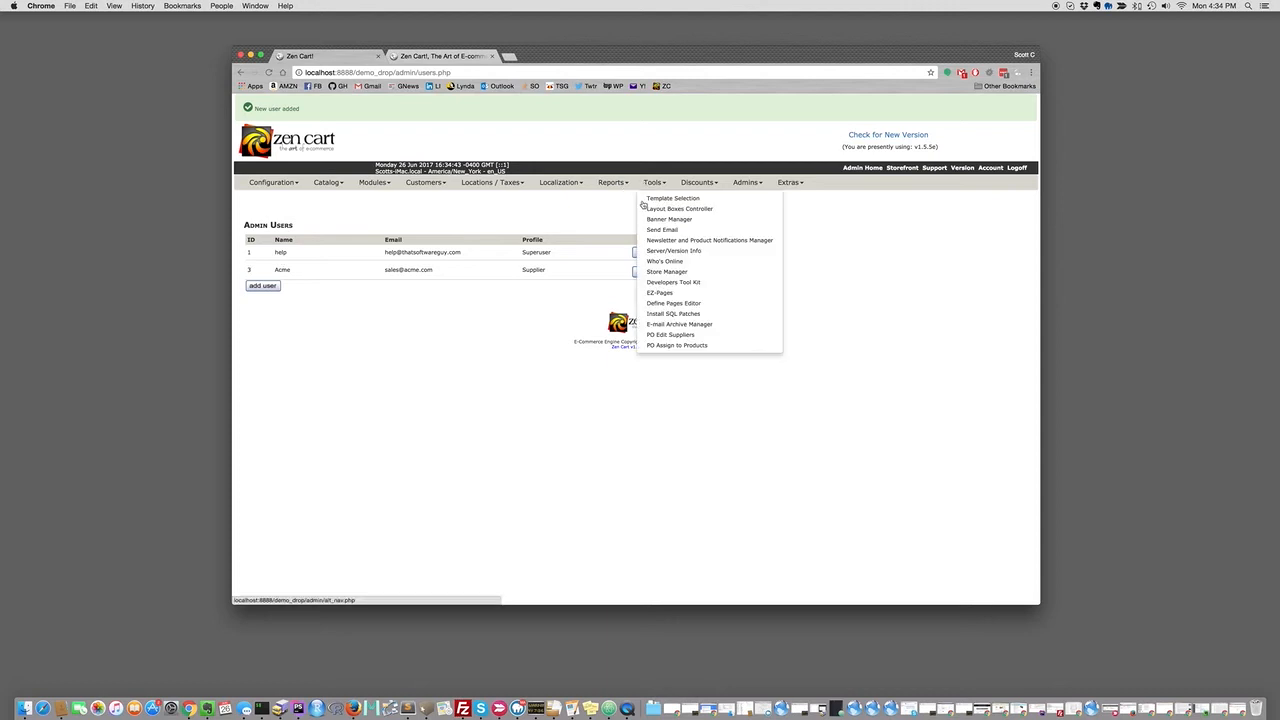
pyautogui.click(670, 337)
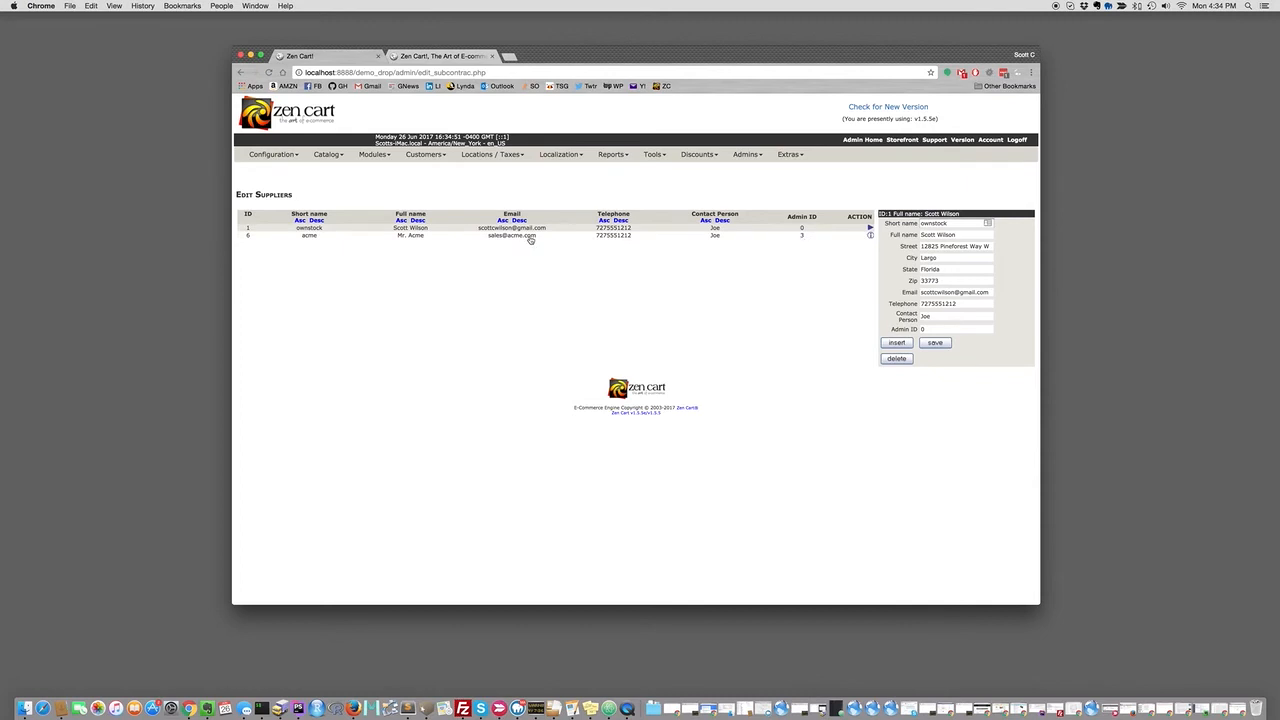
pyautogui.moveTo(659, 155)
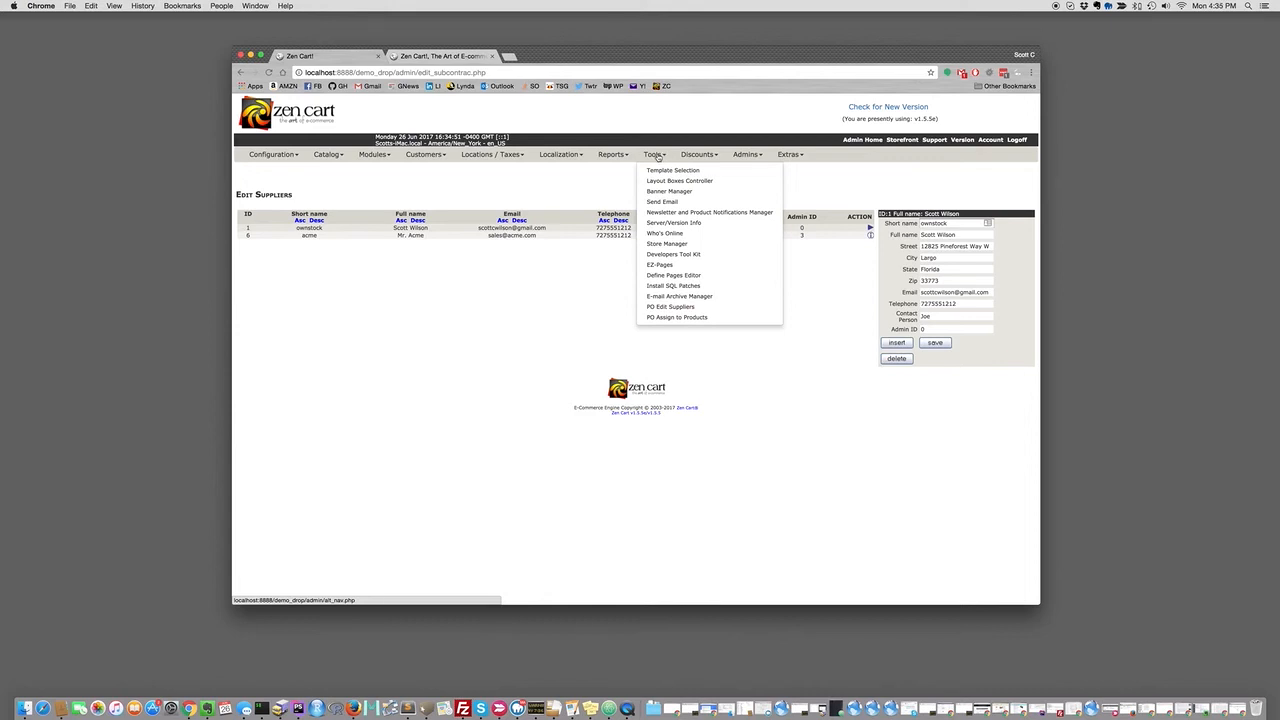
# Assign acme to Courage Under Fire, Die Hard 3, Speed, Speed 2 and There's Something About Mary; save.
pyautogui.click(676, 318)
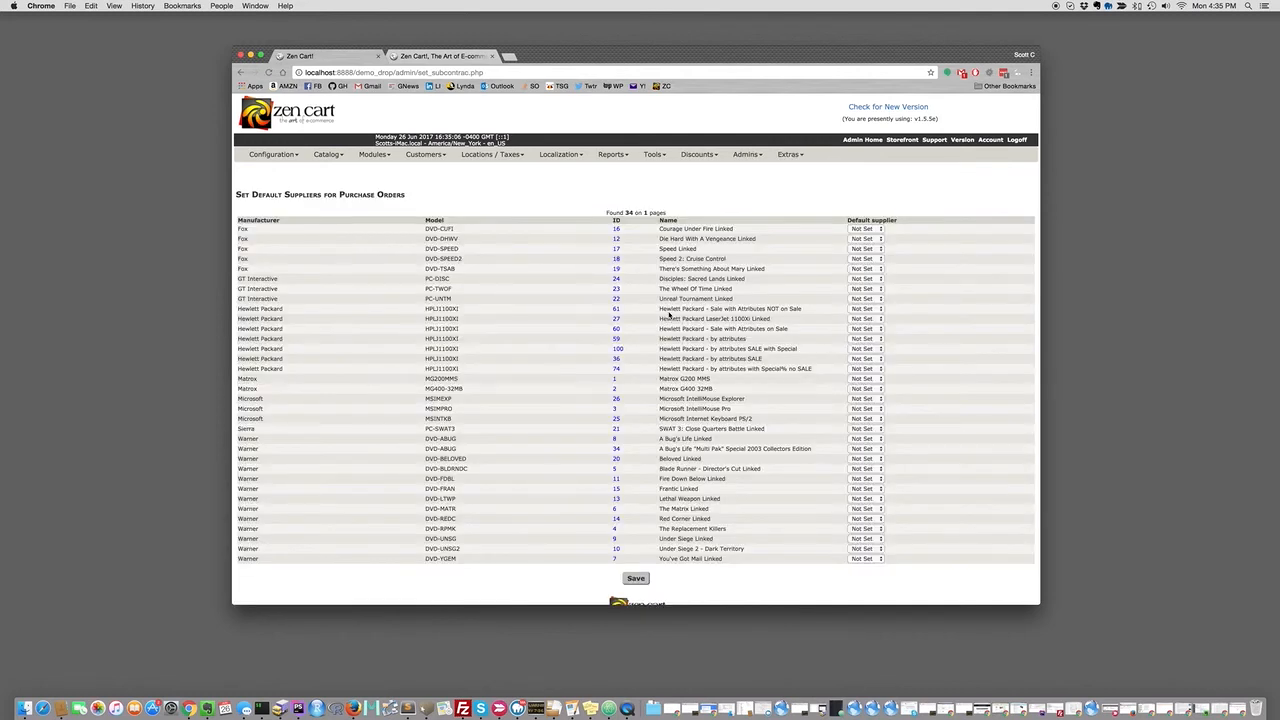
pyautogui.click(866, 229)
pyautogui.click(866, 240)
pyautogui.click(866, 239)
pyautogui.click(866, 249)
pyautogui.click(866, 249)
pyautogui.click(866, 258)
pyautogui.click(866, 259)
pyautogui.click(866, 267)
pyautogui.click(866, 269)
pyautogui.click(862, 276)
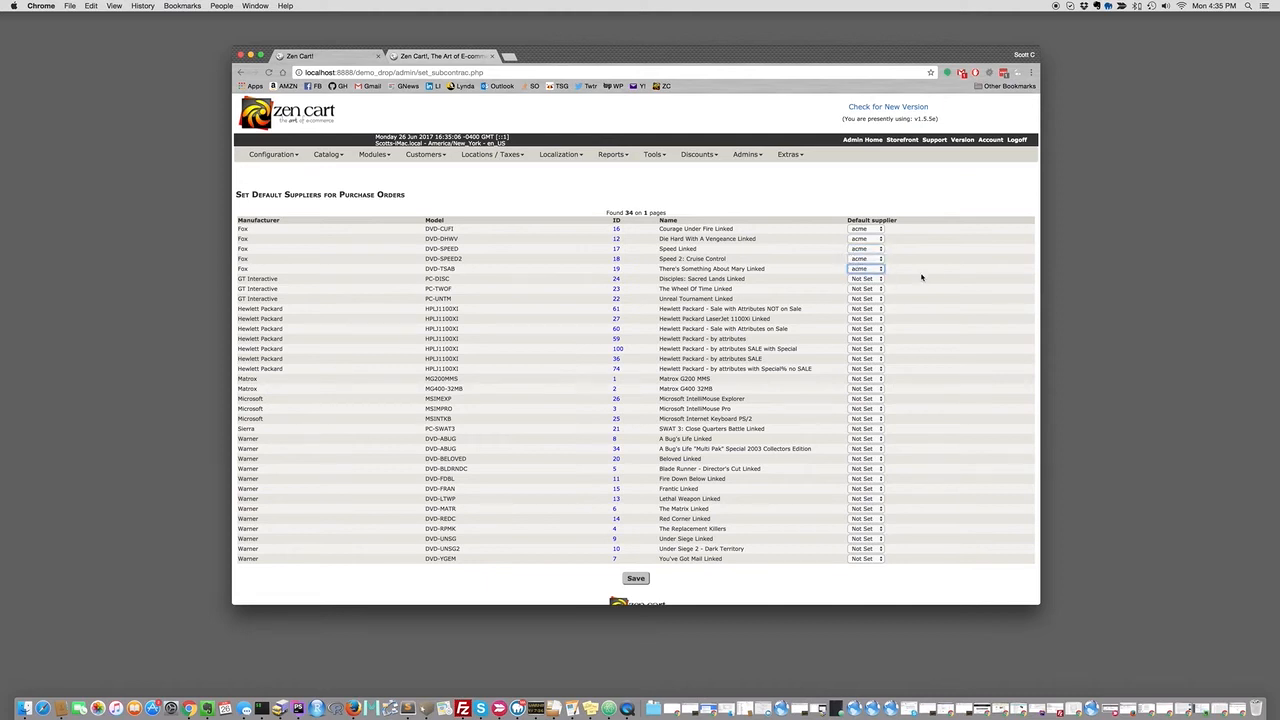
pyautogui.click(638, 581)
pyautogui.click(451, 57)
# Add There's Something About Mary Linked to the storefront cart.
pyautogui.scroll(-10, 682, 148)
pyautogui.scroll(5, 682, 148)
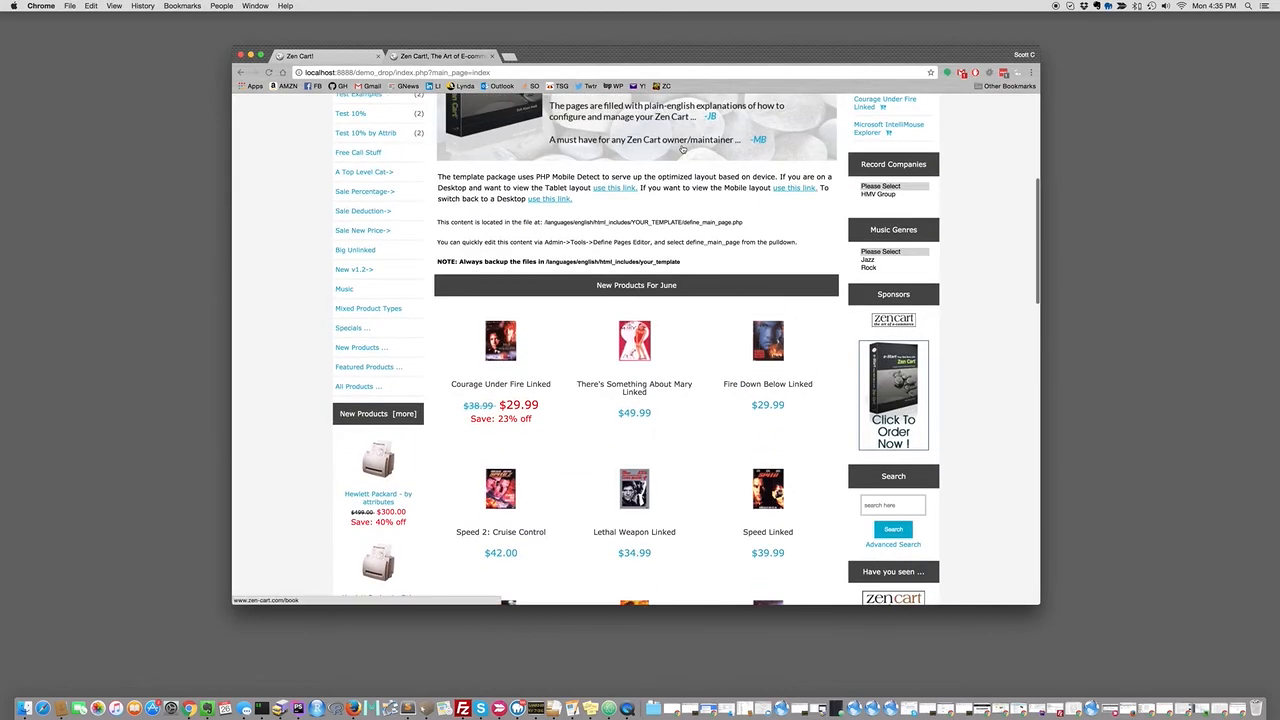
pyautogui.scroll(3, 682, 148)
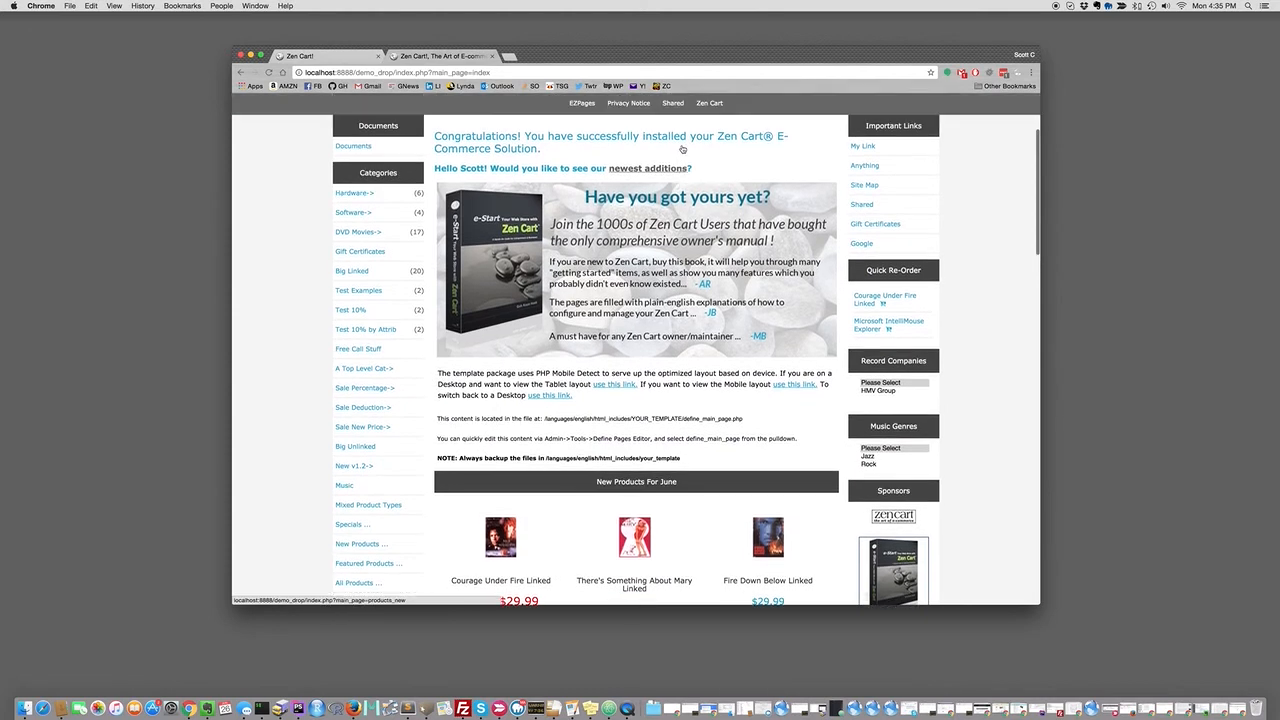
pyautogui.click(352, 56)
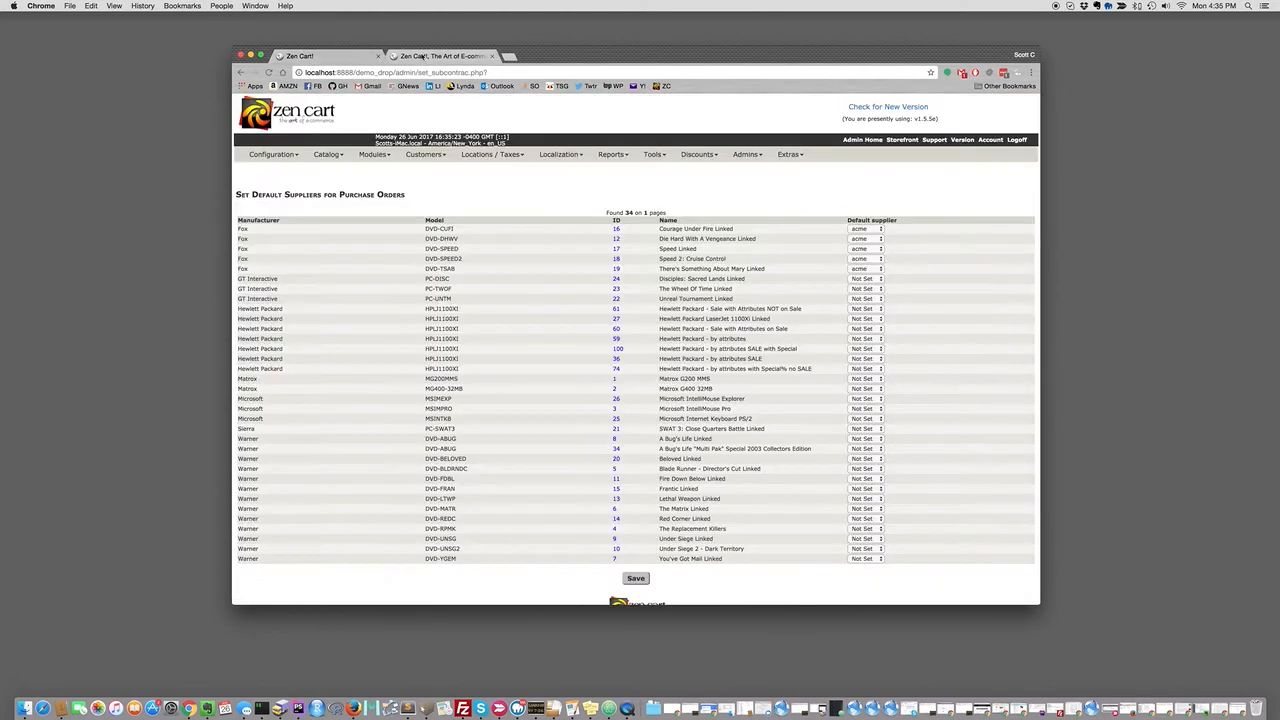
pyautogui.click(440, 56)
pyautogui.scroll(-5, 643, 232)
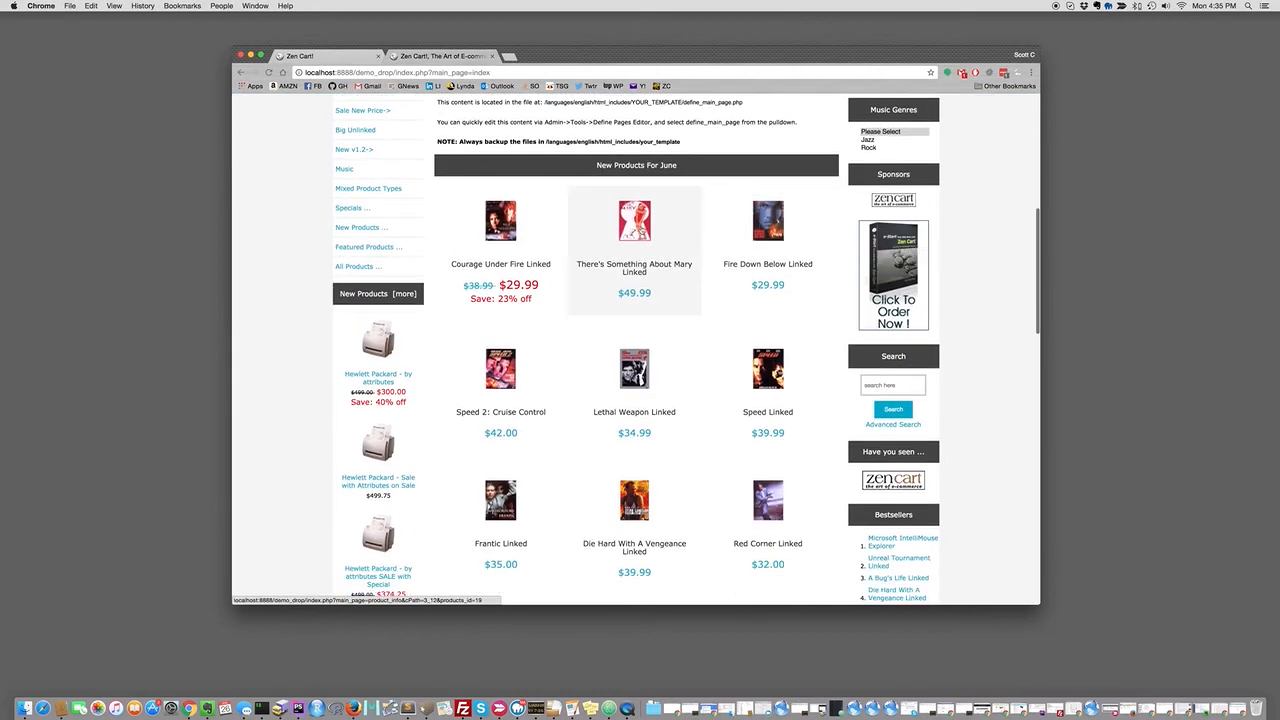
pyautogui.click(643, 232)
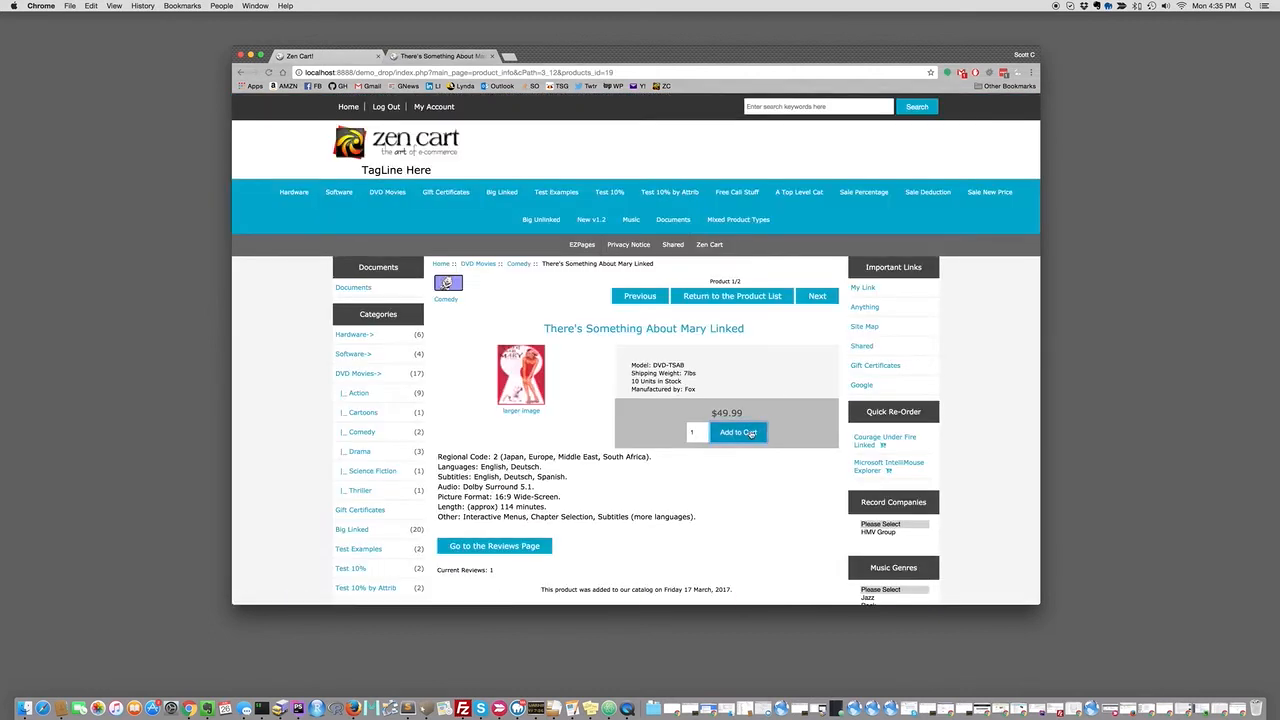
pyautogui.click(752, 432)
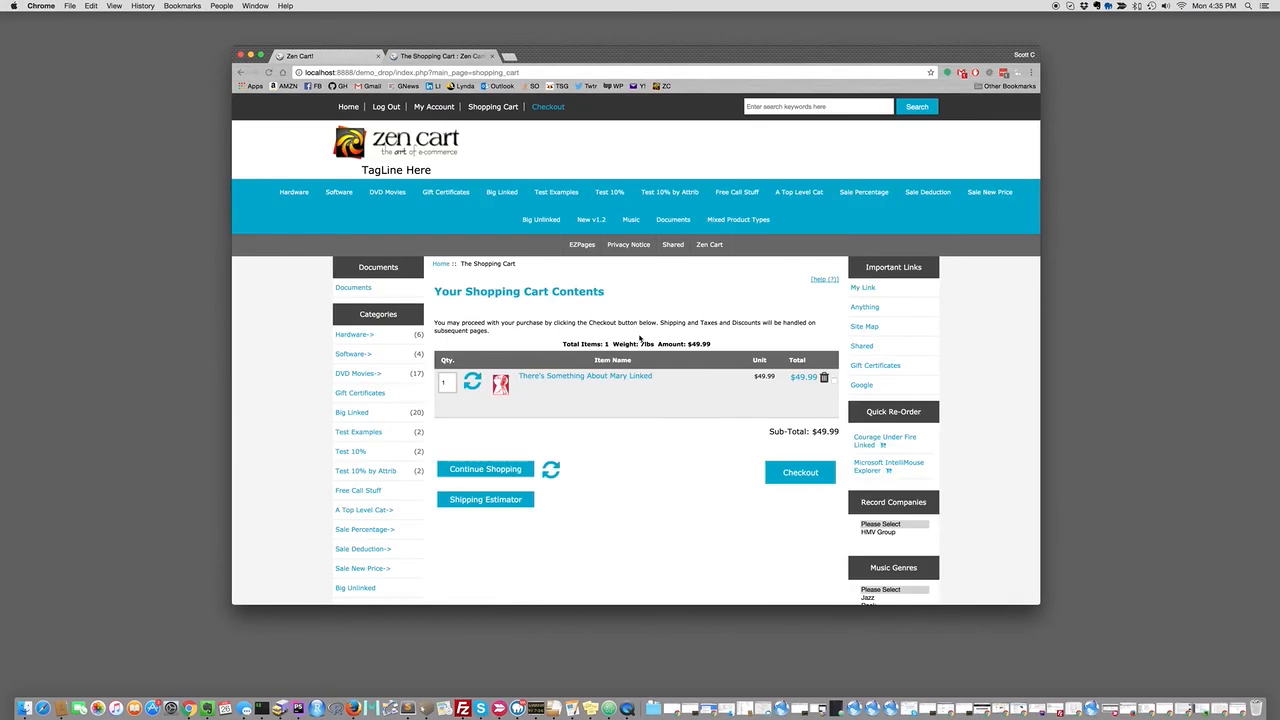
# Add Courage Under Fire Linked from the DVD Movies category to the cart.
pyautogui.click(390, 193)
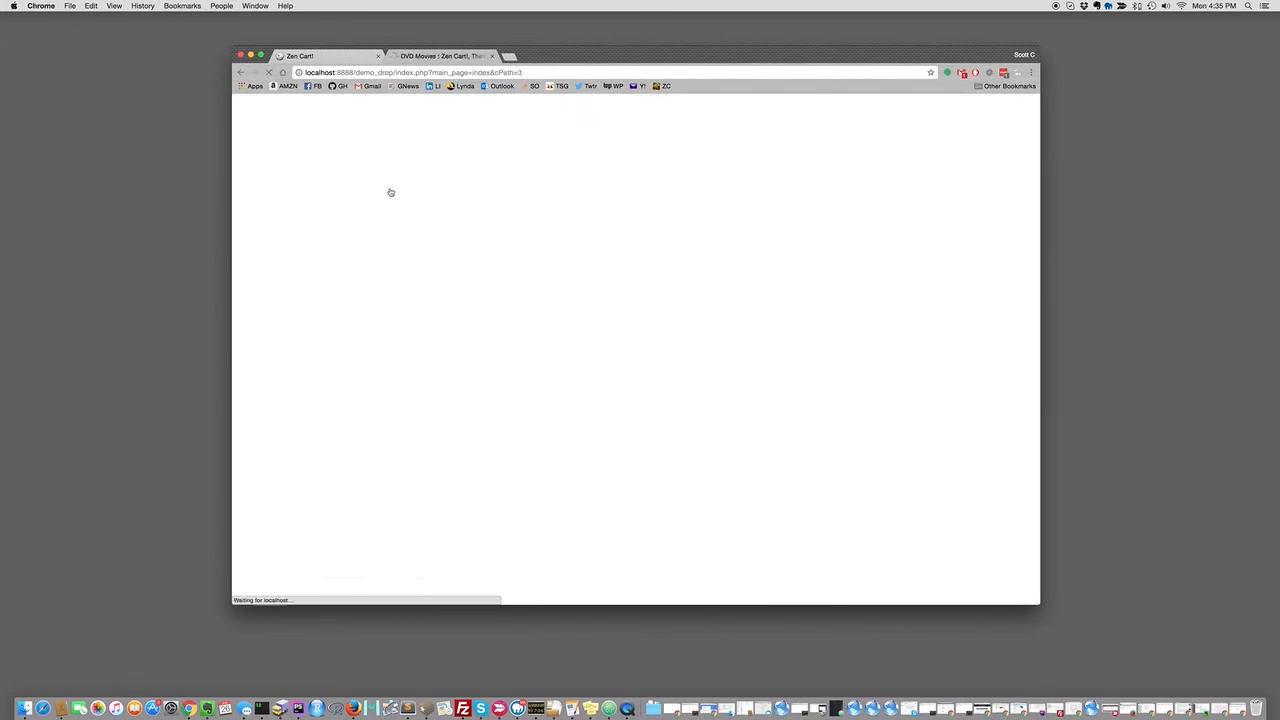
pyautogui.scroll(-10, 648, 209)
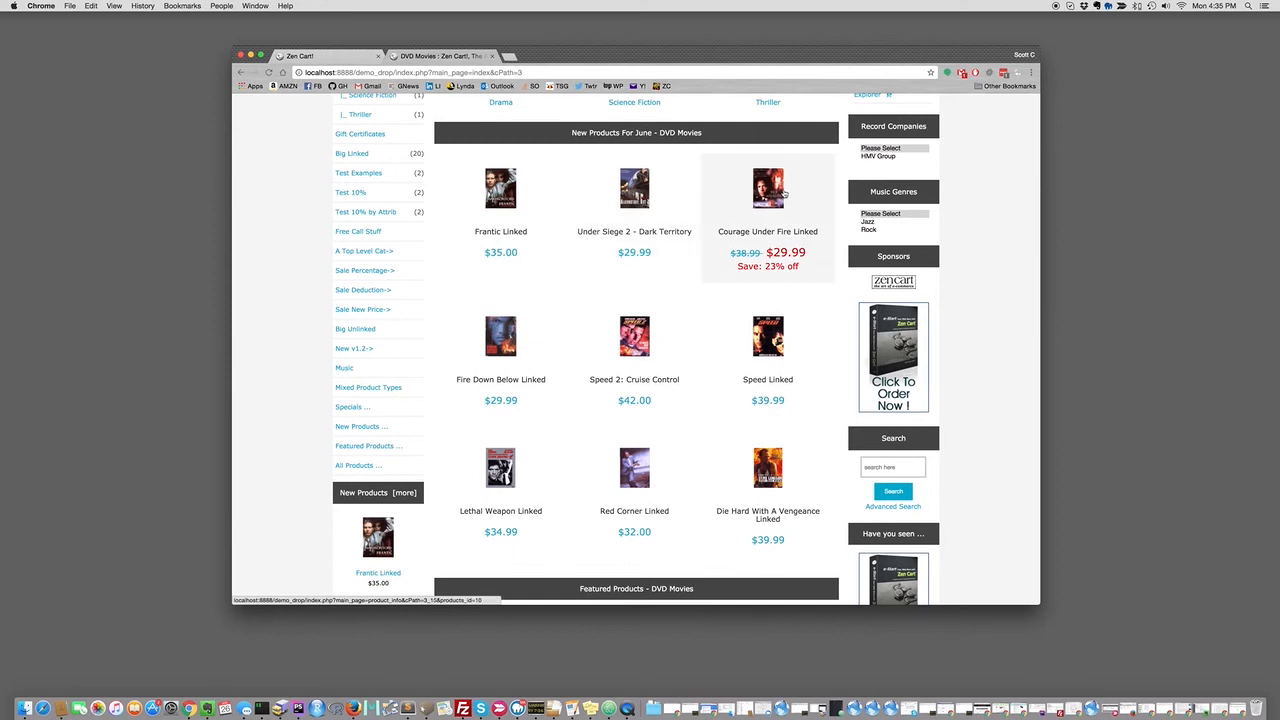
pyautogui.click(771, 187)
pyautogui.click(748, 447)
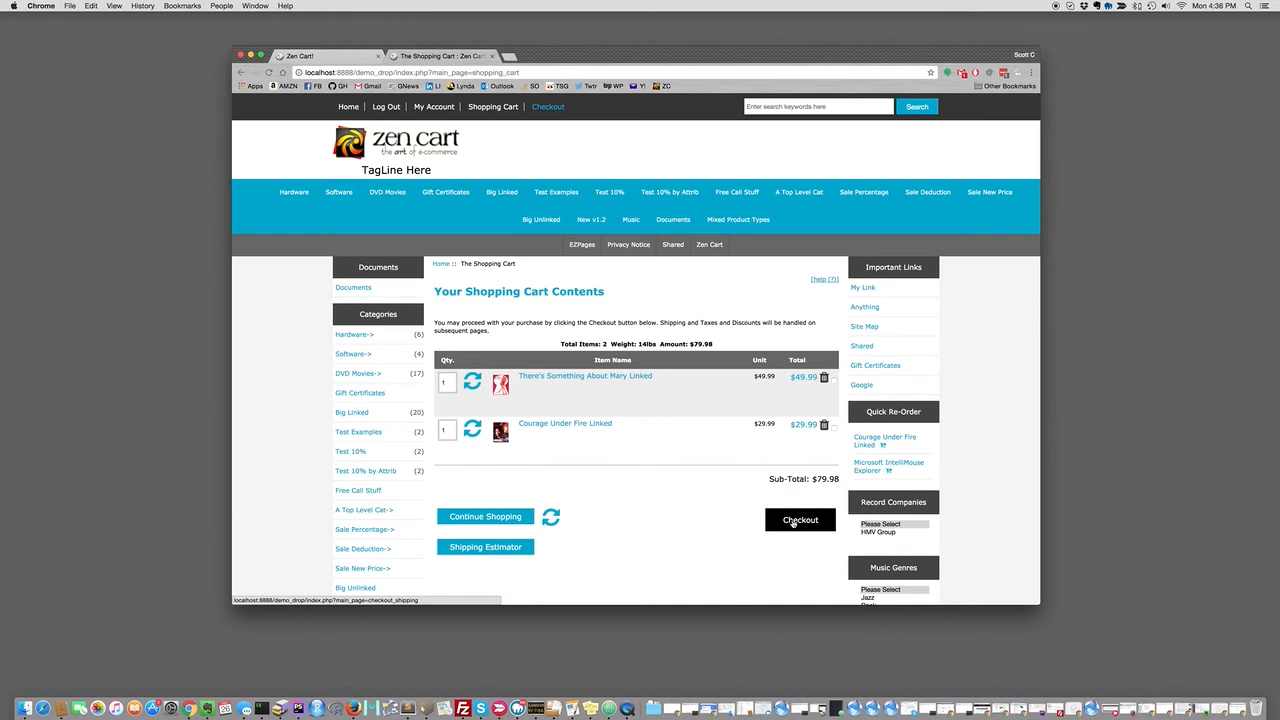
# Check out through shipping, payment and confirmation to place the $90.58 two-DVD order.
pyautogui.click(806, 522)
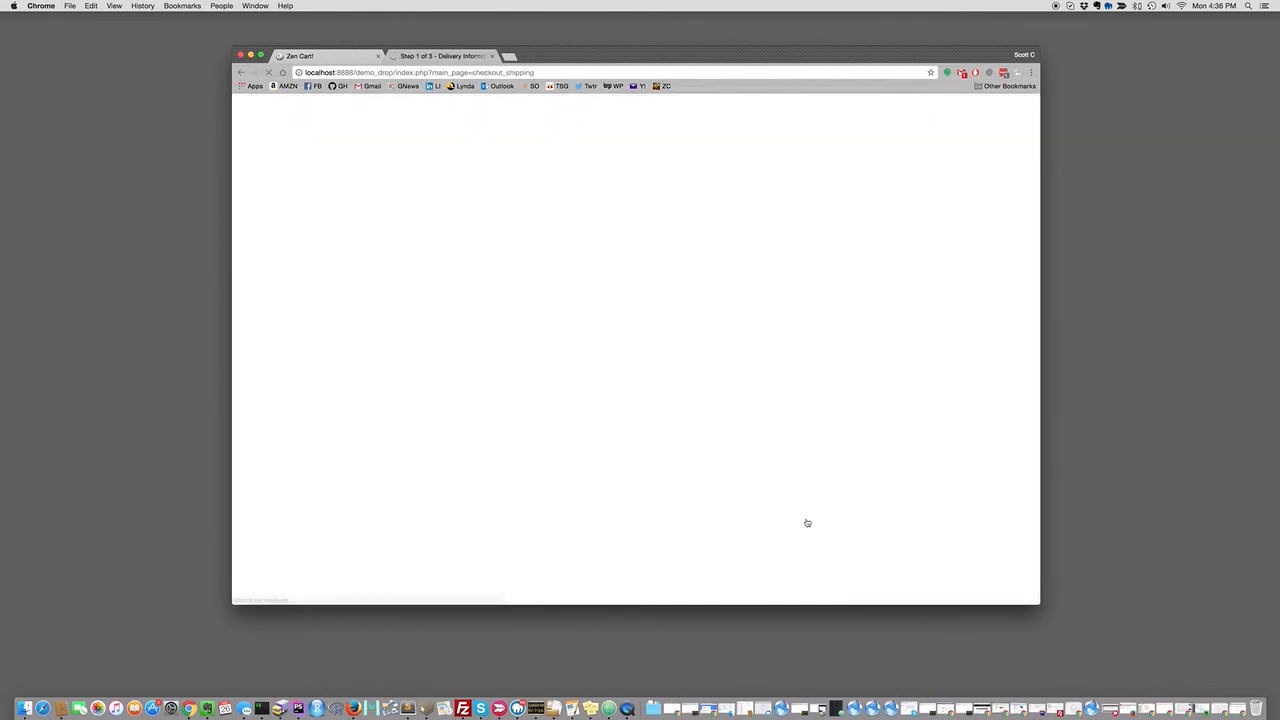
pyautogui.scroll(-3, 800, 508)
pyautogui.scroll(-5, 800, 507)
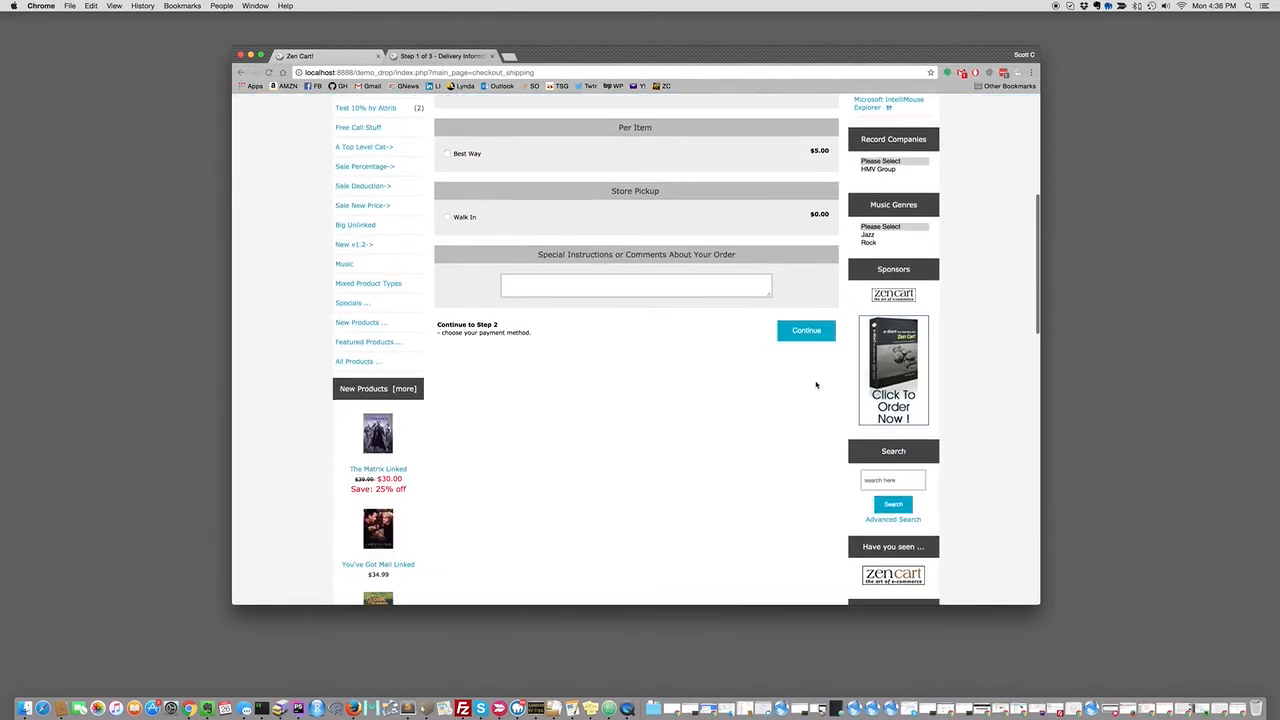
pyautogui.click(806, 332)
pyautogui.scroll(-8, 808, 336)
pyautogui.click(812, 358)
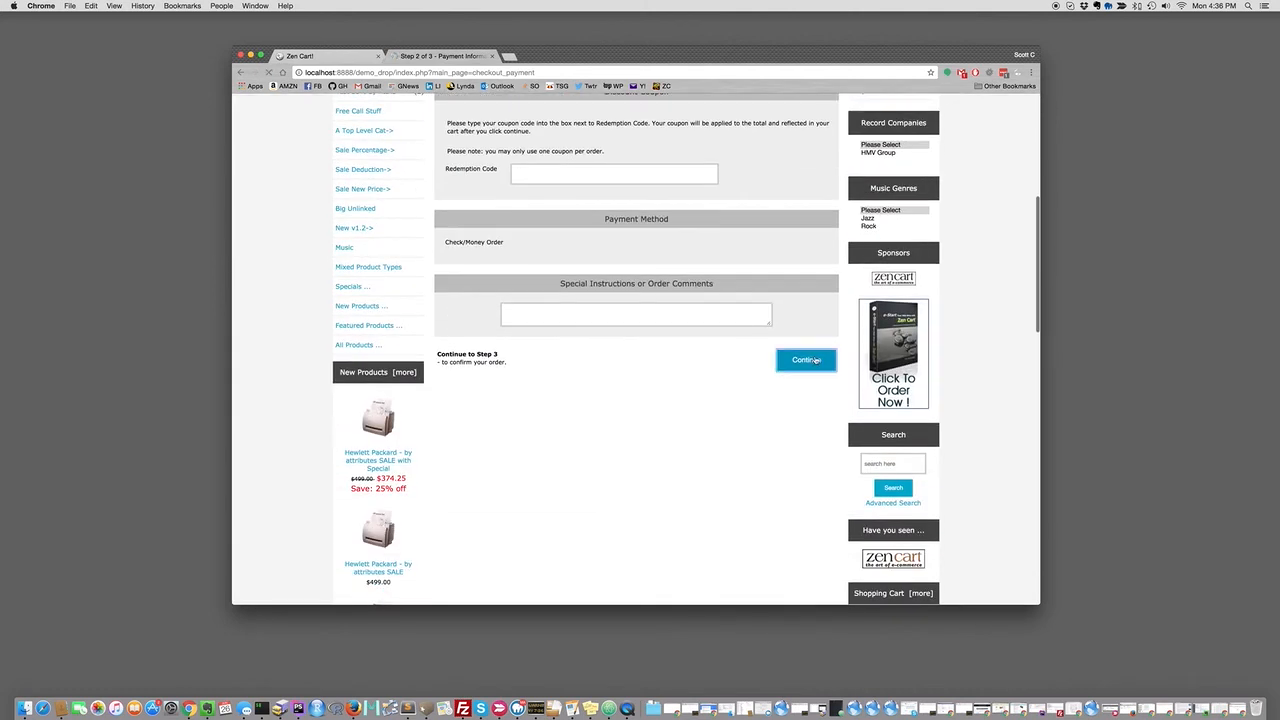
pyautogui.scroll(-6, 812, 358)
pyautogui.click(811, 410)
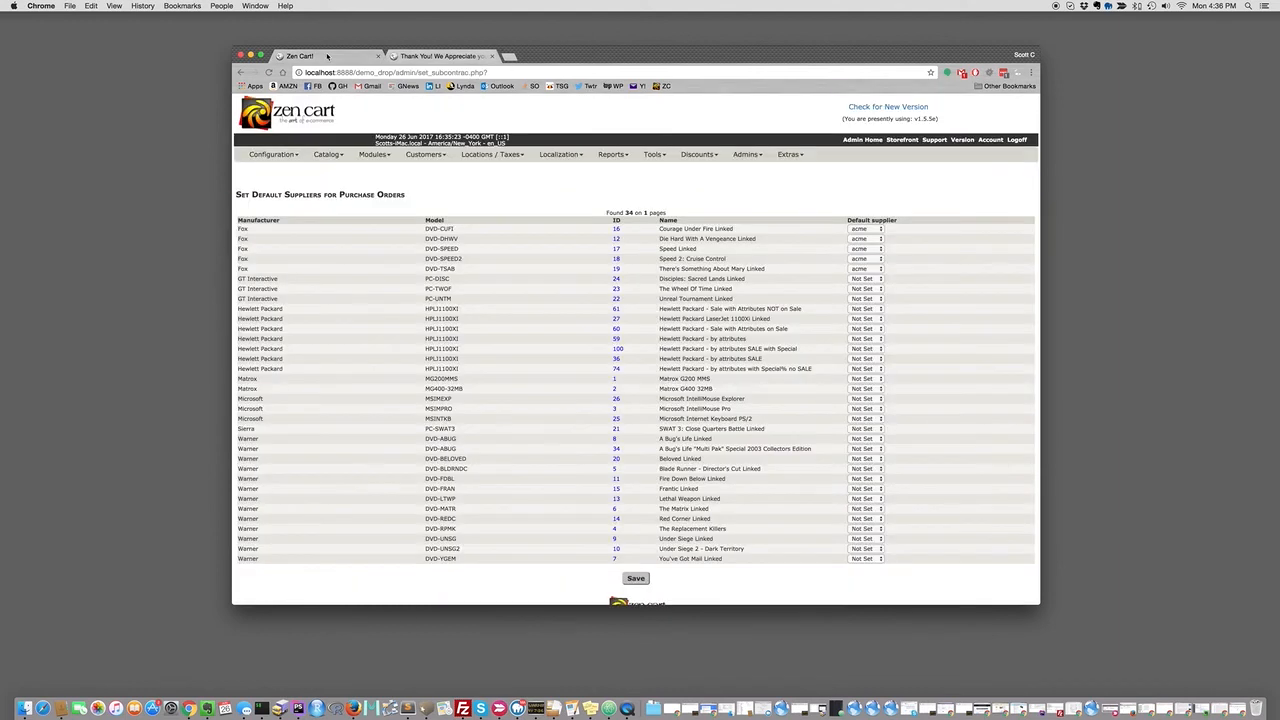
pyautogui.click(330, 57)
pyautogui.moveTo(405, 160)
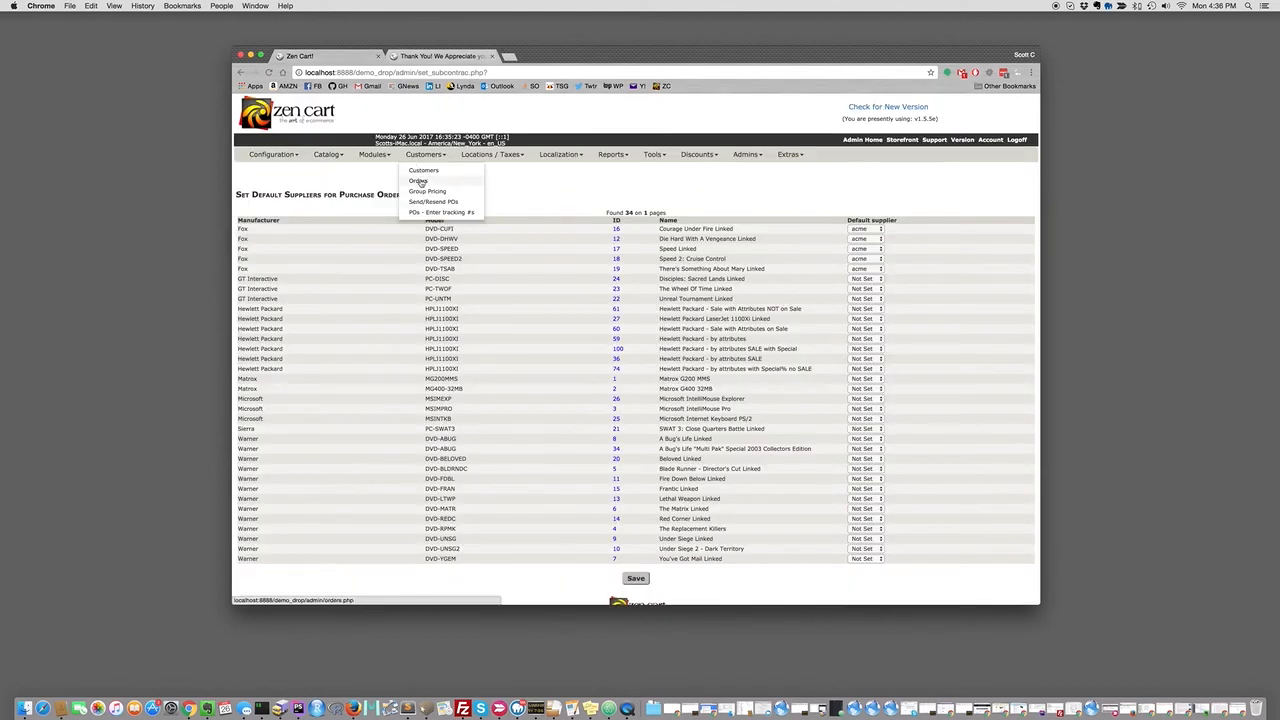
# View the admin orders list, then go to Customers > Send/Resend POs.
pyautogui.click(419, 182)
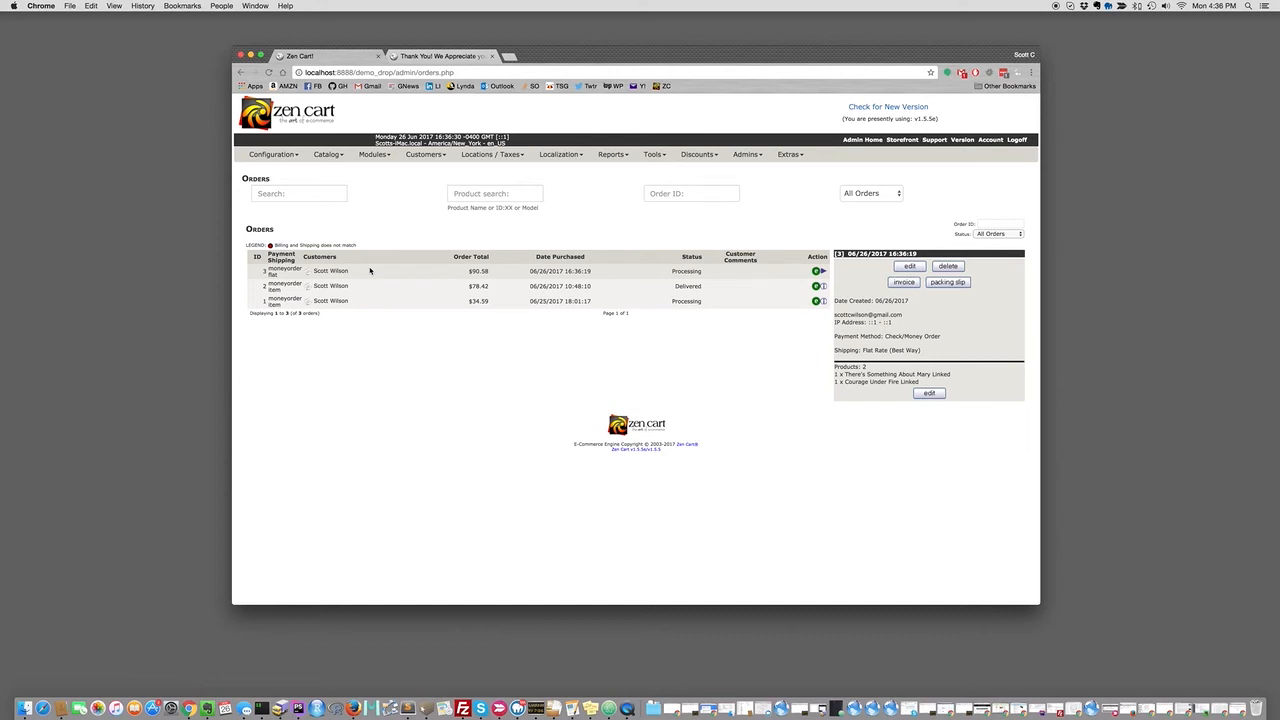
pyautogui.moveTo(381, 158)
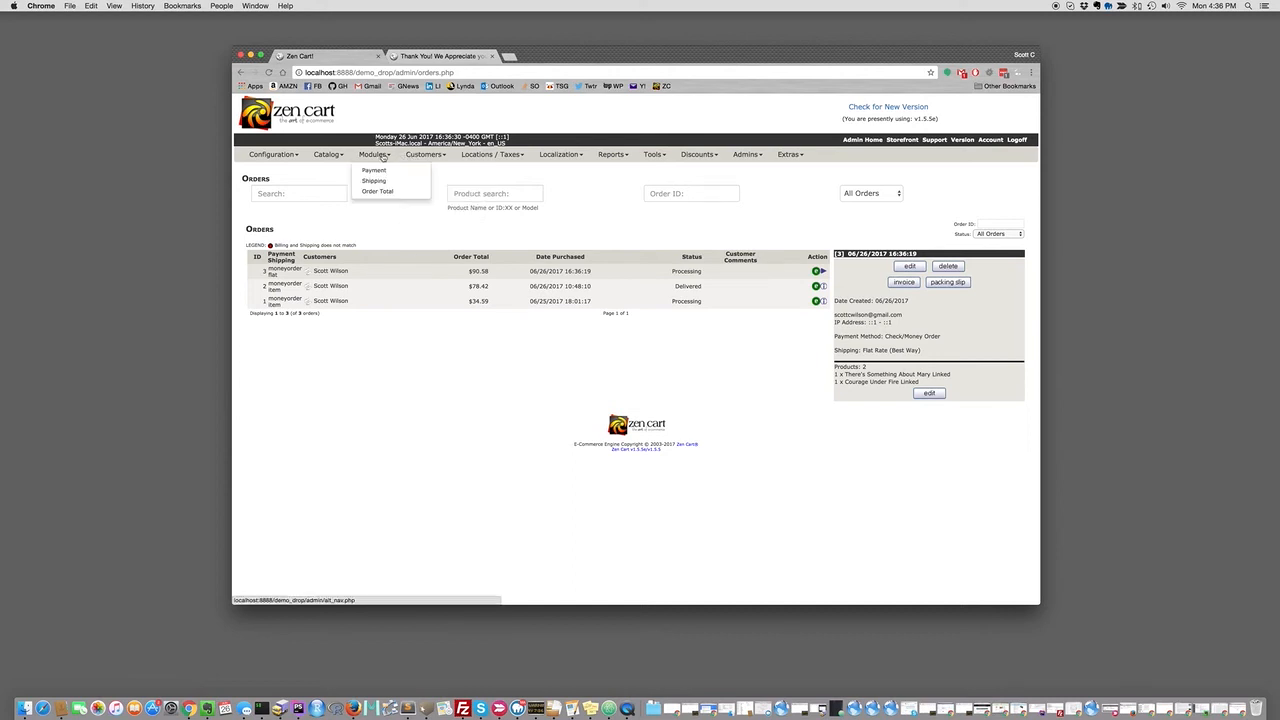
pyautogui.moveTo(422, 156)
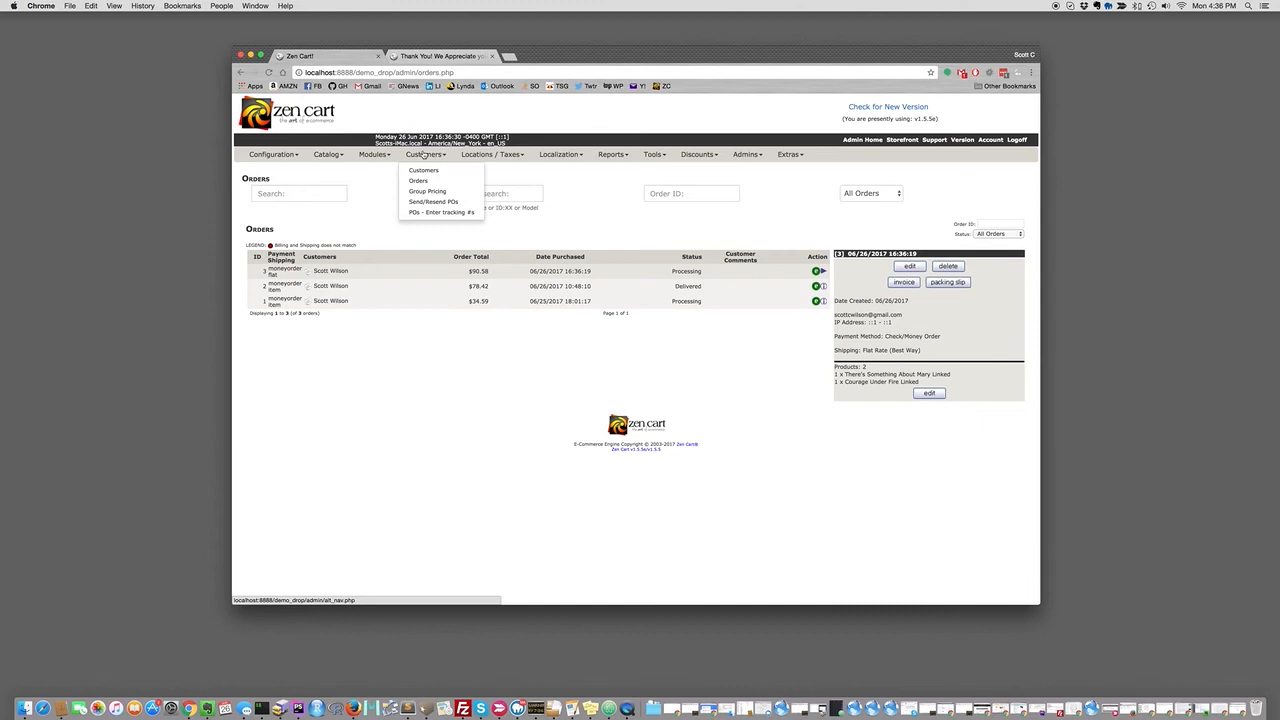
pyautogui.click(445, 204)
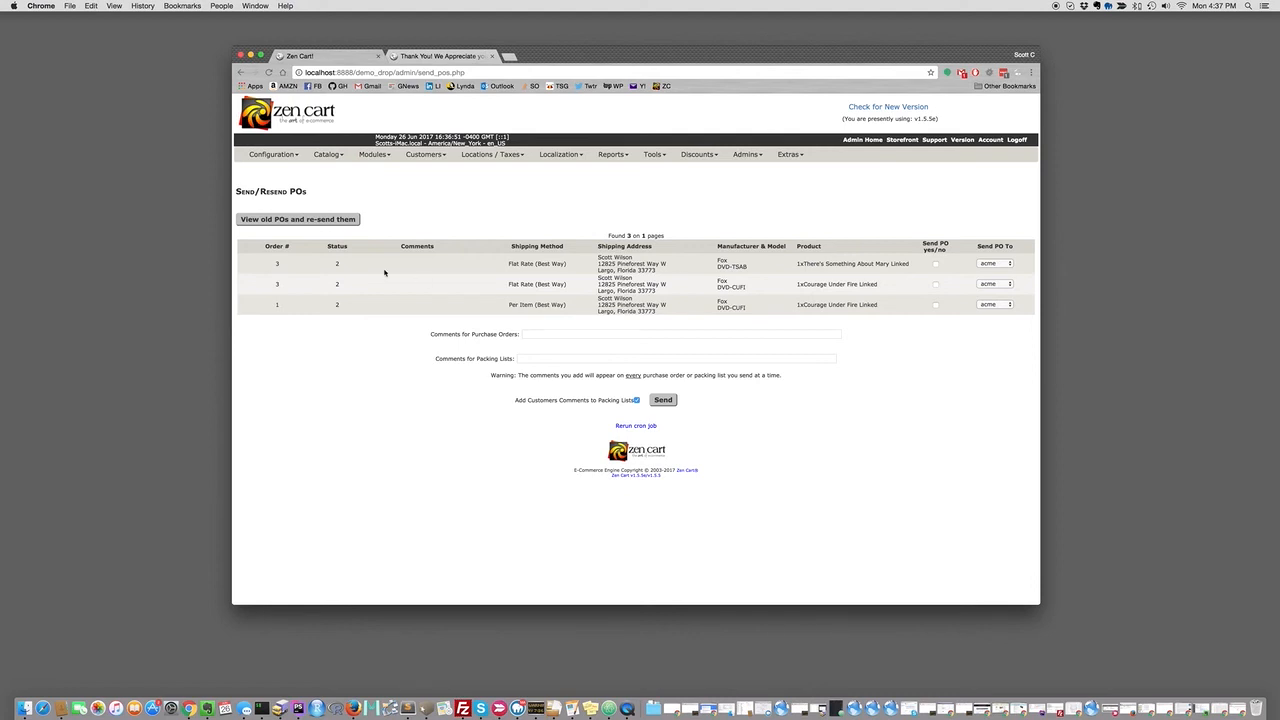
# Tick Send PO for order 3 and send its purchase order to acme.
pyautogui.click(935, 264)
pyautogui.click(664, 400)
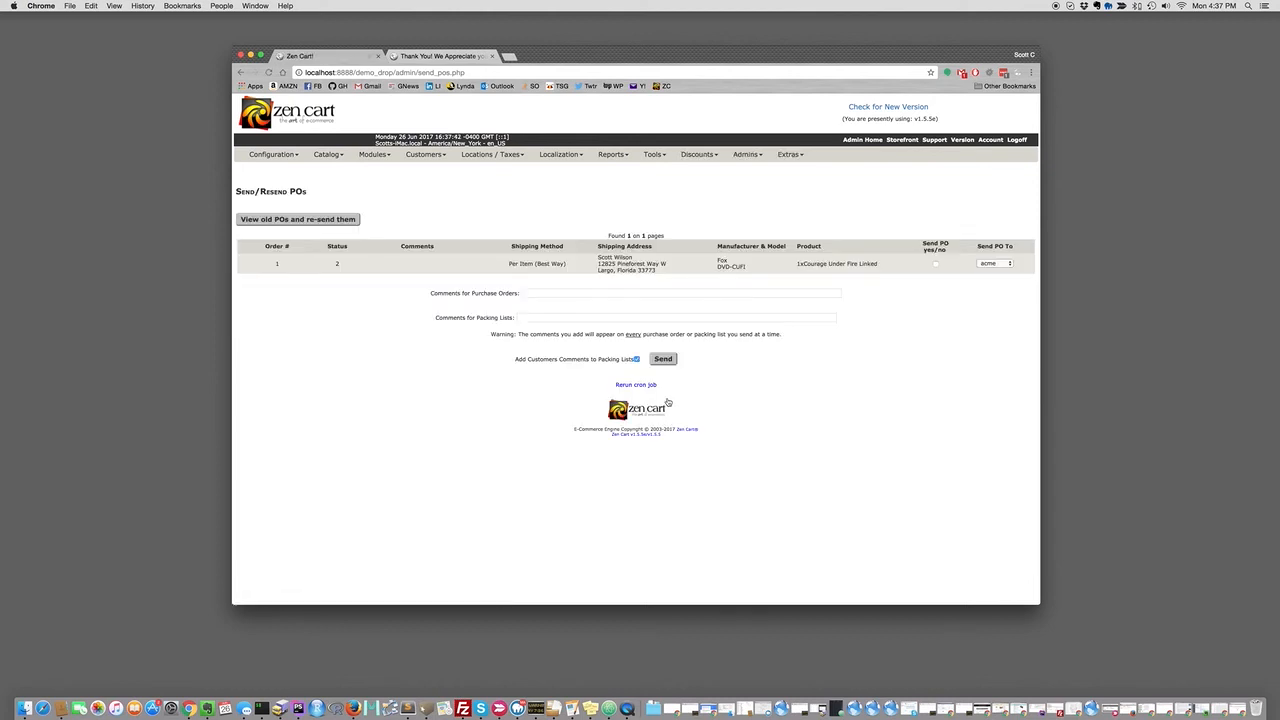
pyautogui.moveTo(657, 154)
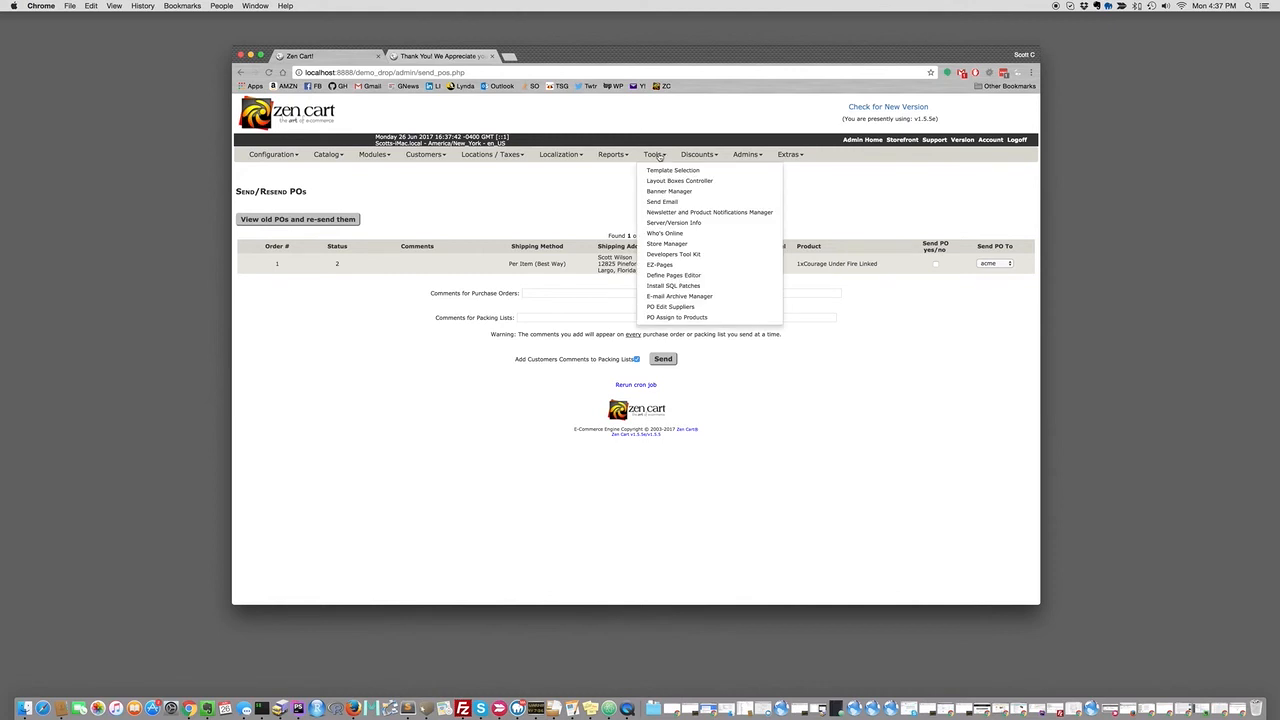
# Open the E-mail Archive Manager in a new tab and preview the newest purchase-order e-mail as HTML.
pyautogui.rightClick(682, 298)
pyautogui.click(699, 300)
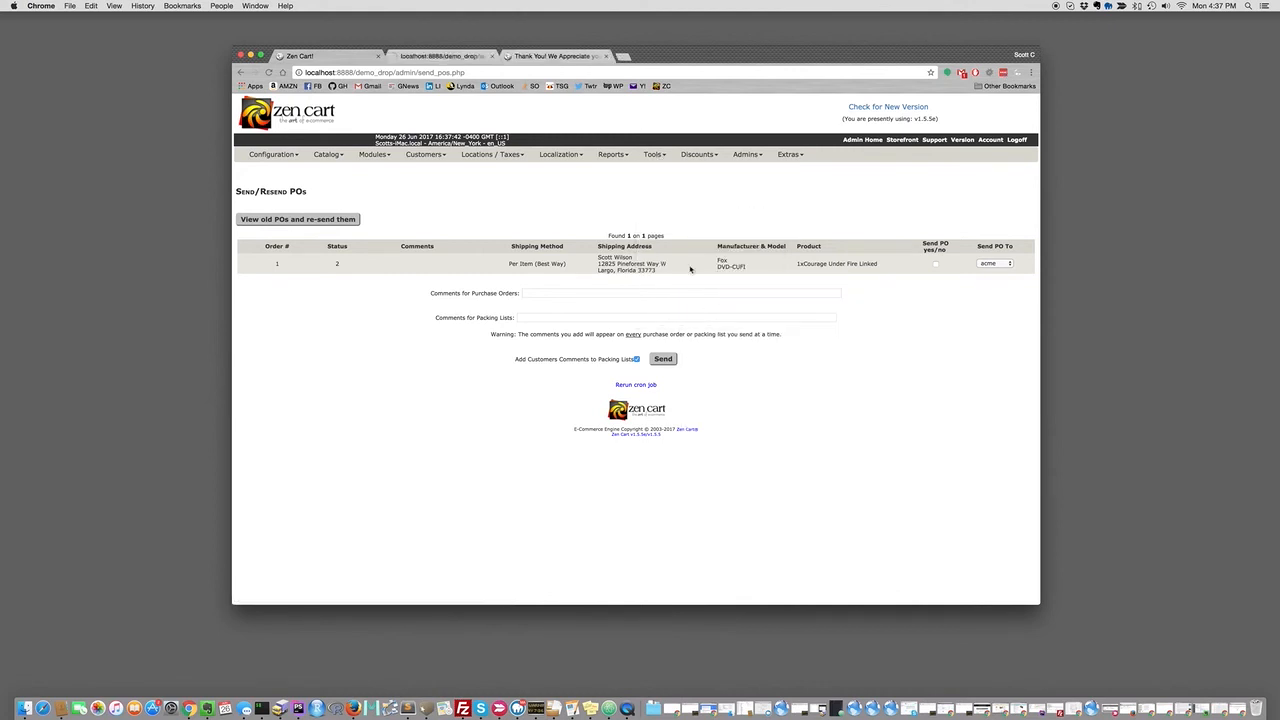
pyautogui.click(443, 56)
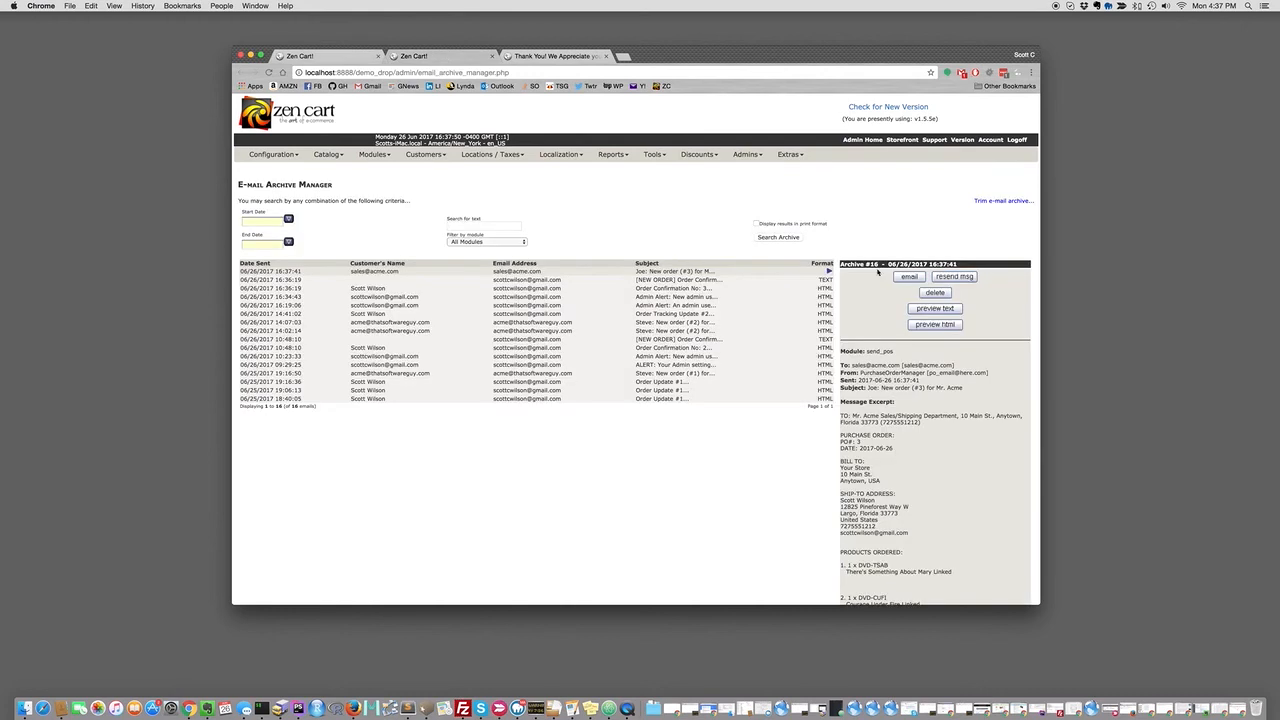
pyautogui.click(935, 325)
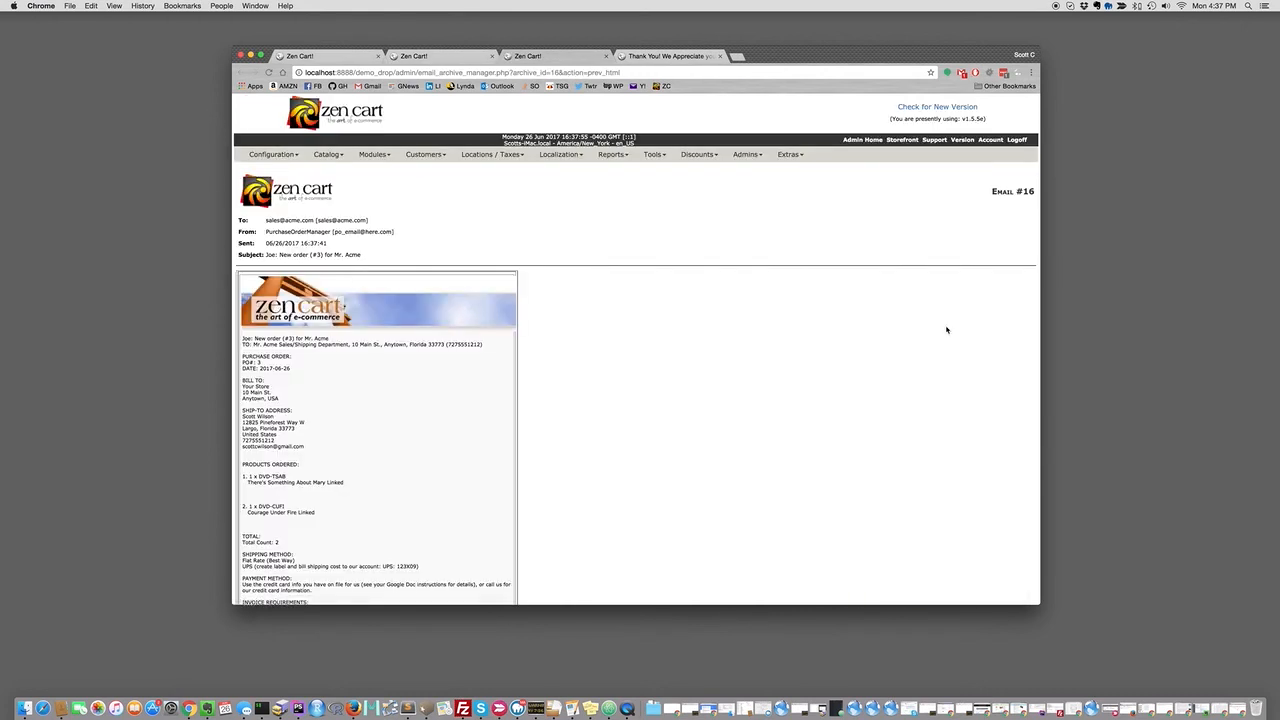
pyautogui.scroll(-3, 699, 320)
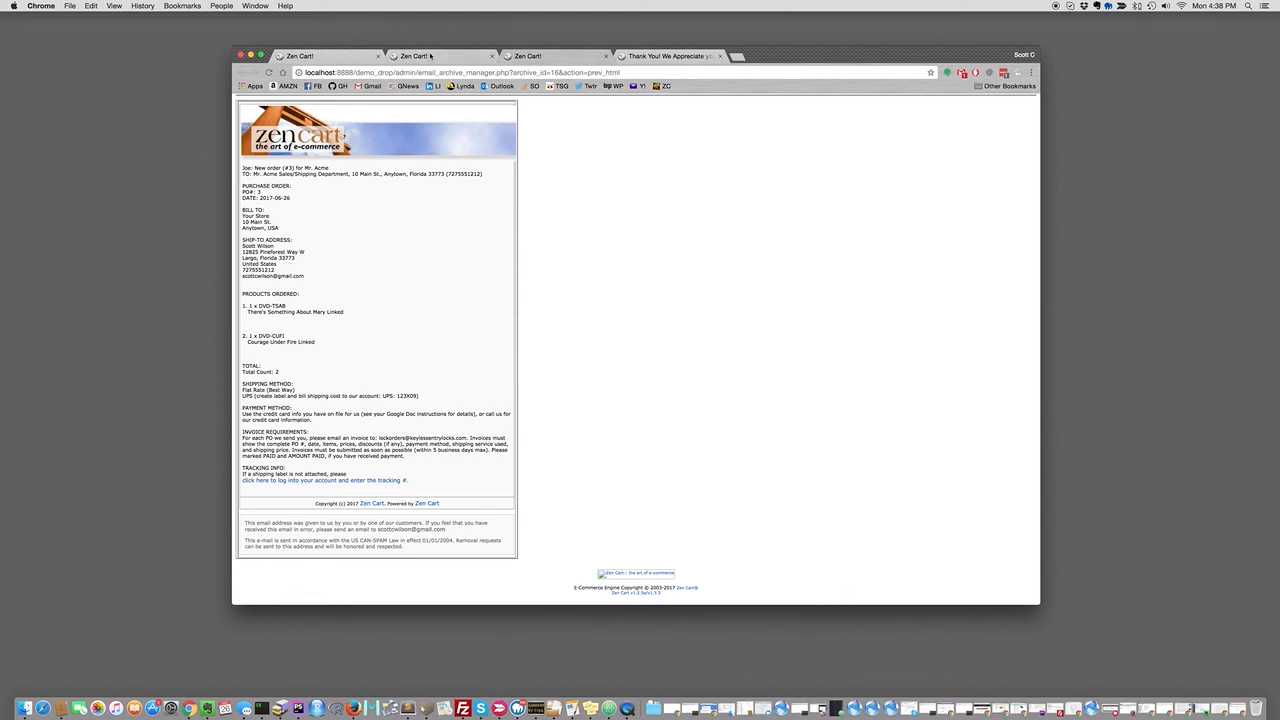
pyautogui.click(324, 56)
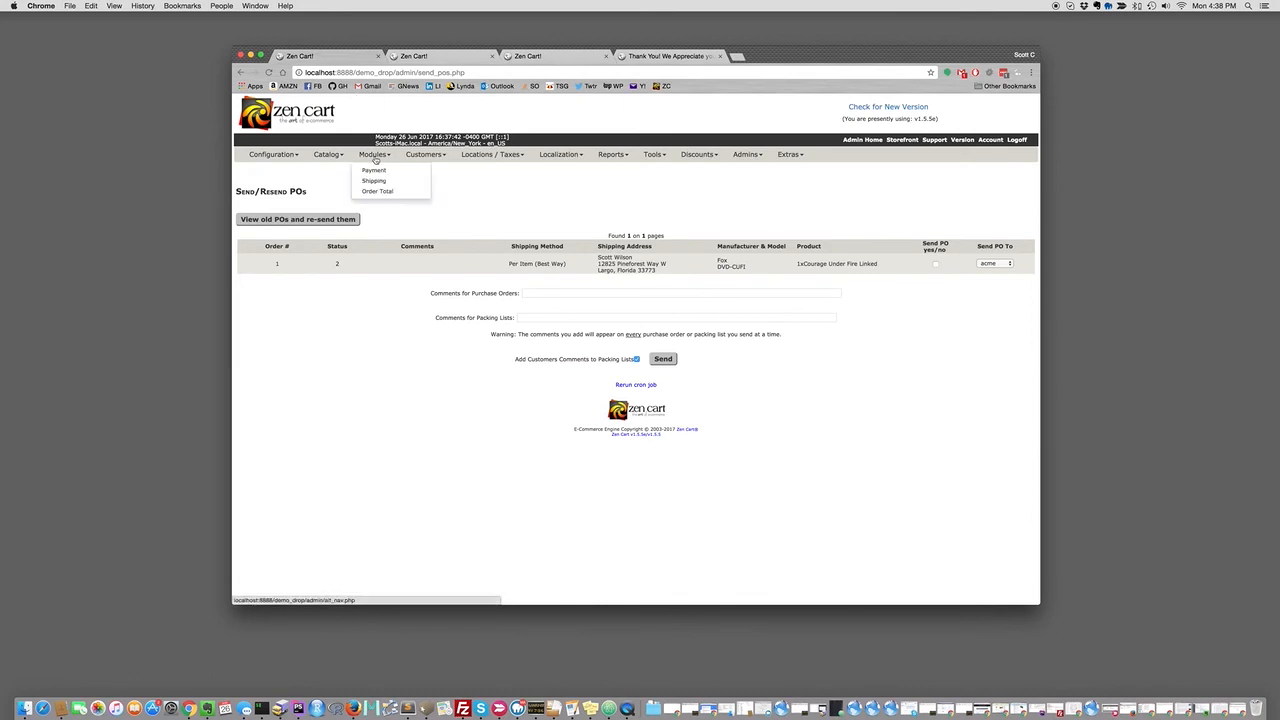
# Open the PO tracking page and bring up the Add Tracking ID form for PO 3-2.
pyautogui.moveTo(421, 158)
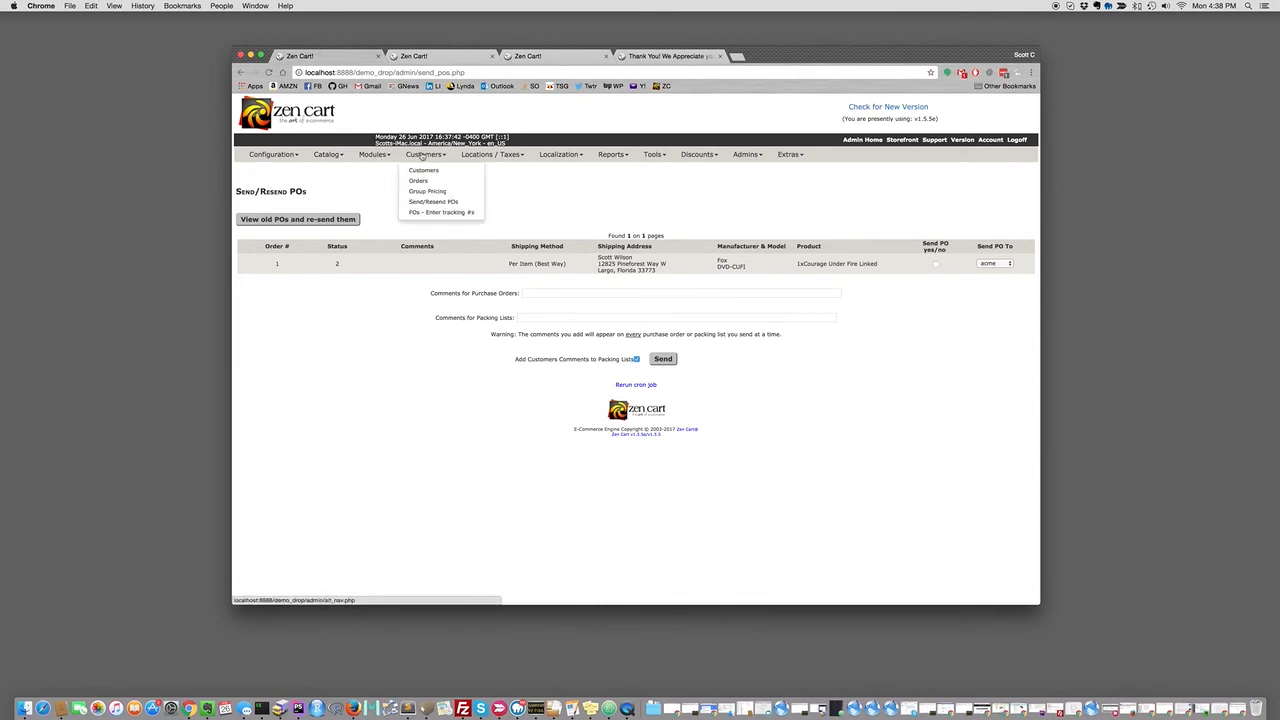
pyautogui.click(442, 213)
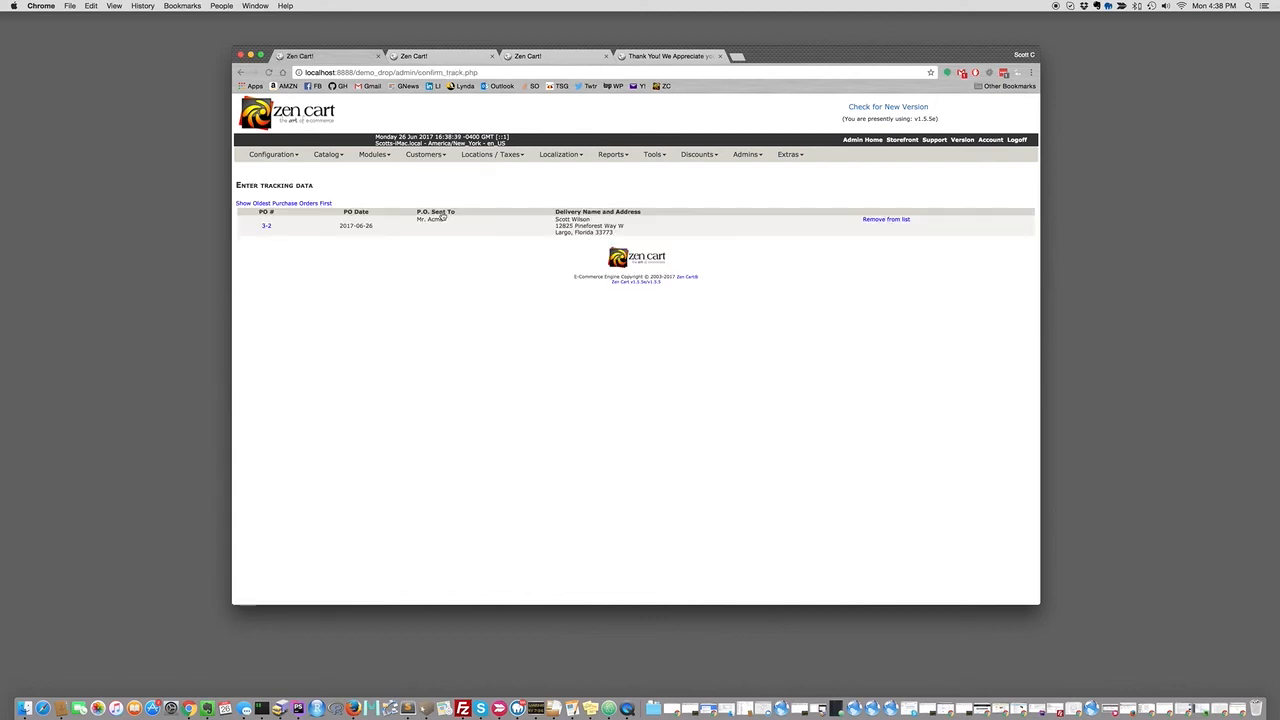
pyautogui.click(266, 227)
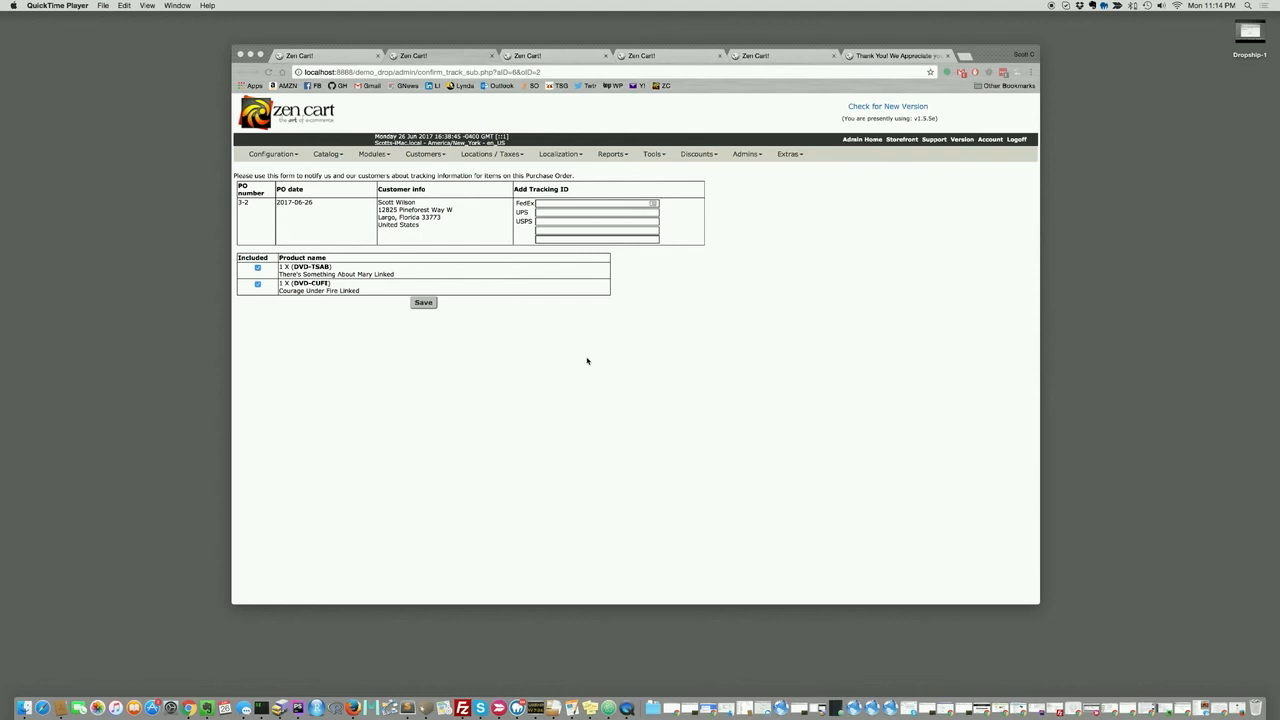
# Copy the tracking link from the purchase-order e-mail and open it in the second Firefox window.
pyautogui.click(775, 58)
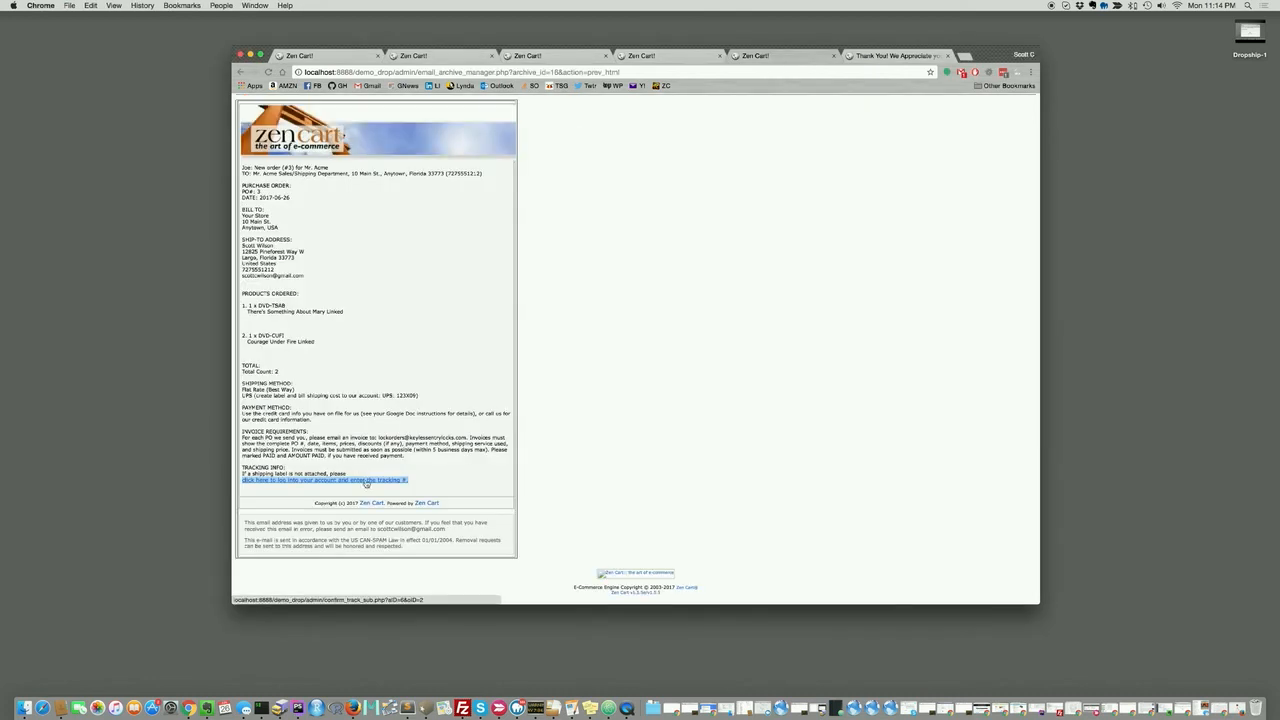
pyautogui.rightClick(367, 482)
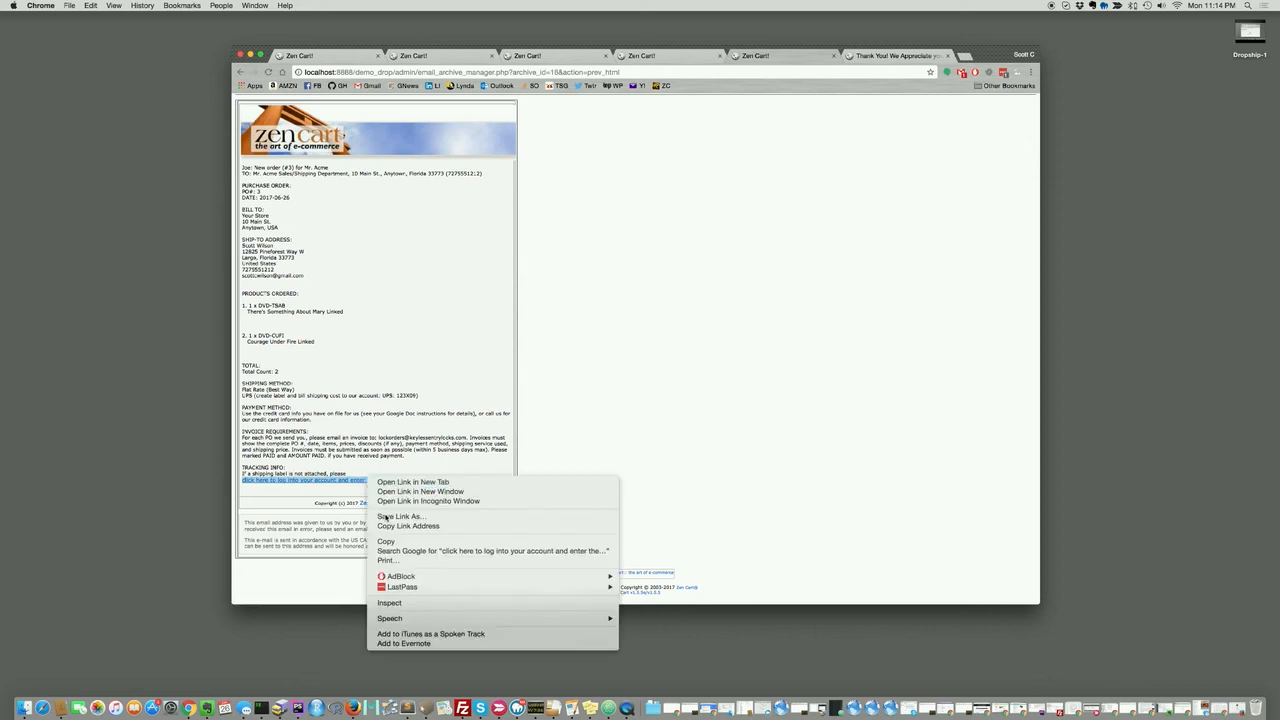
pyautogui.click(390, 526)
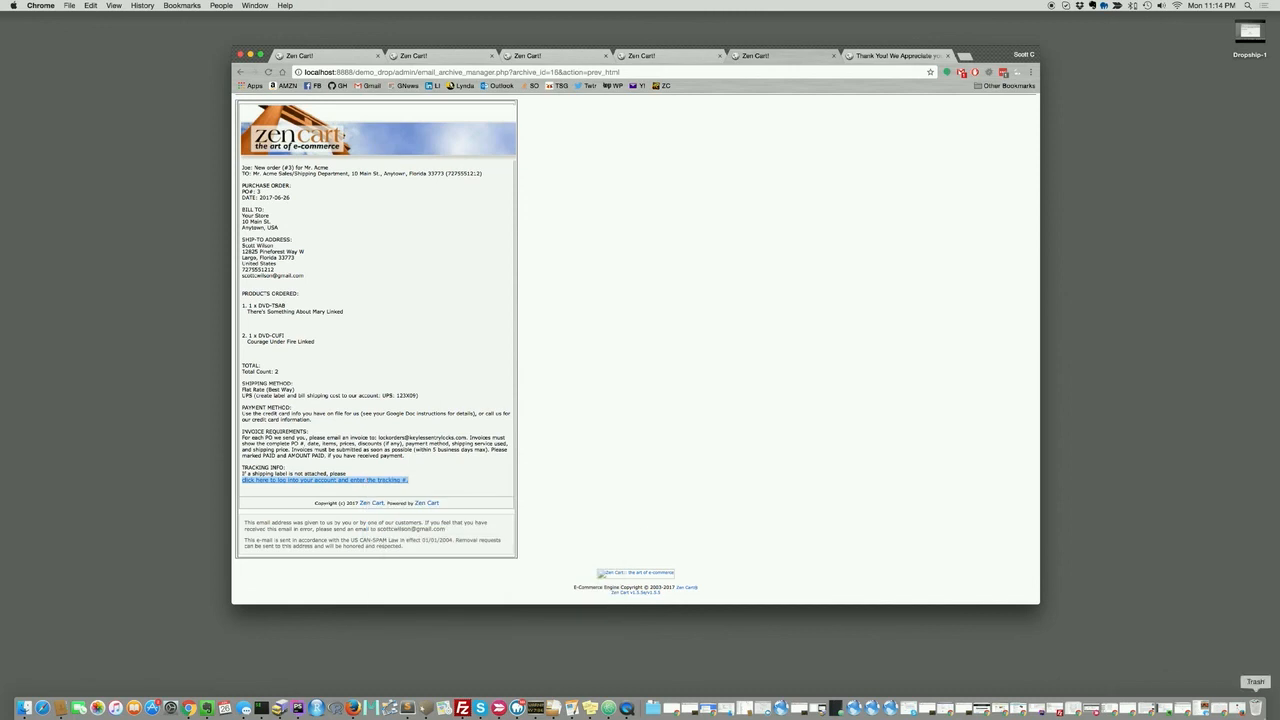
pyautogui.click(1237, 707)
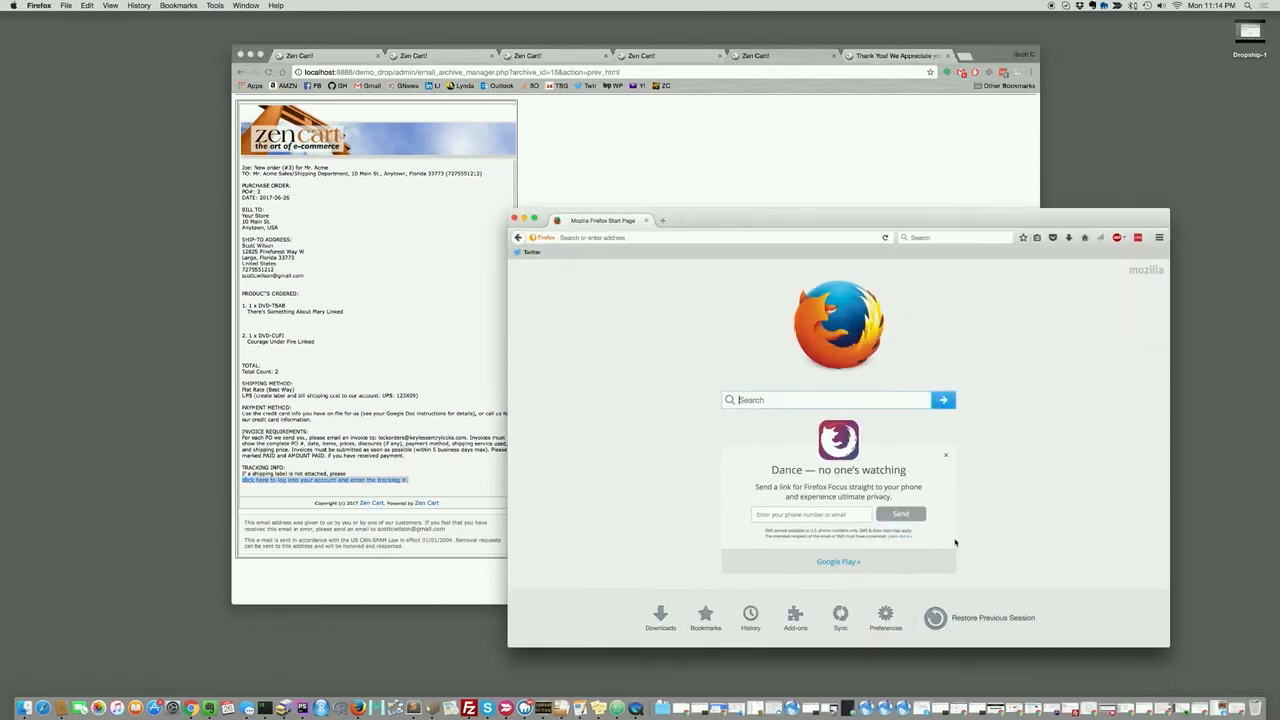
pyautogui.click(607, 237)
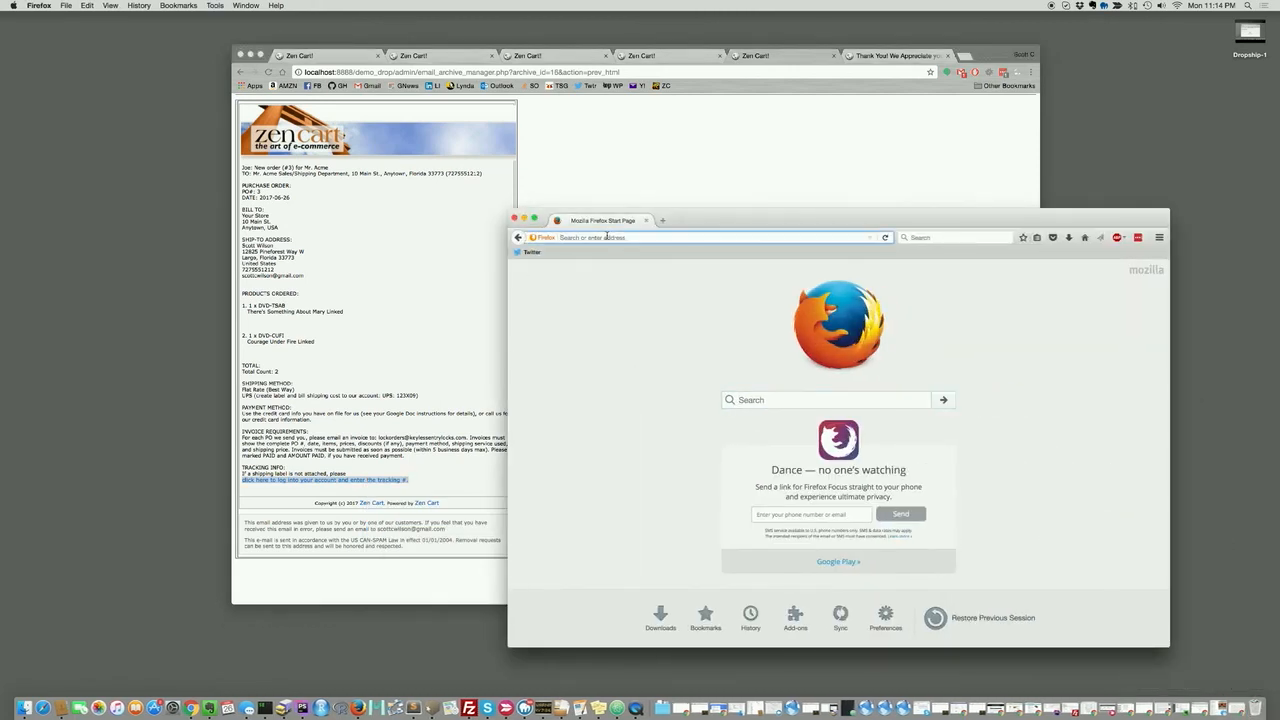
pyautogui.press('super+v')
pyautogui.press('Return')
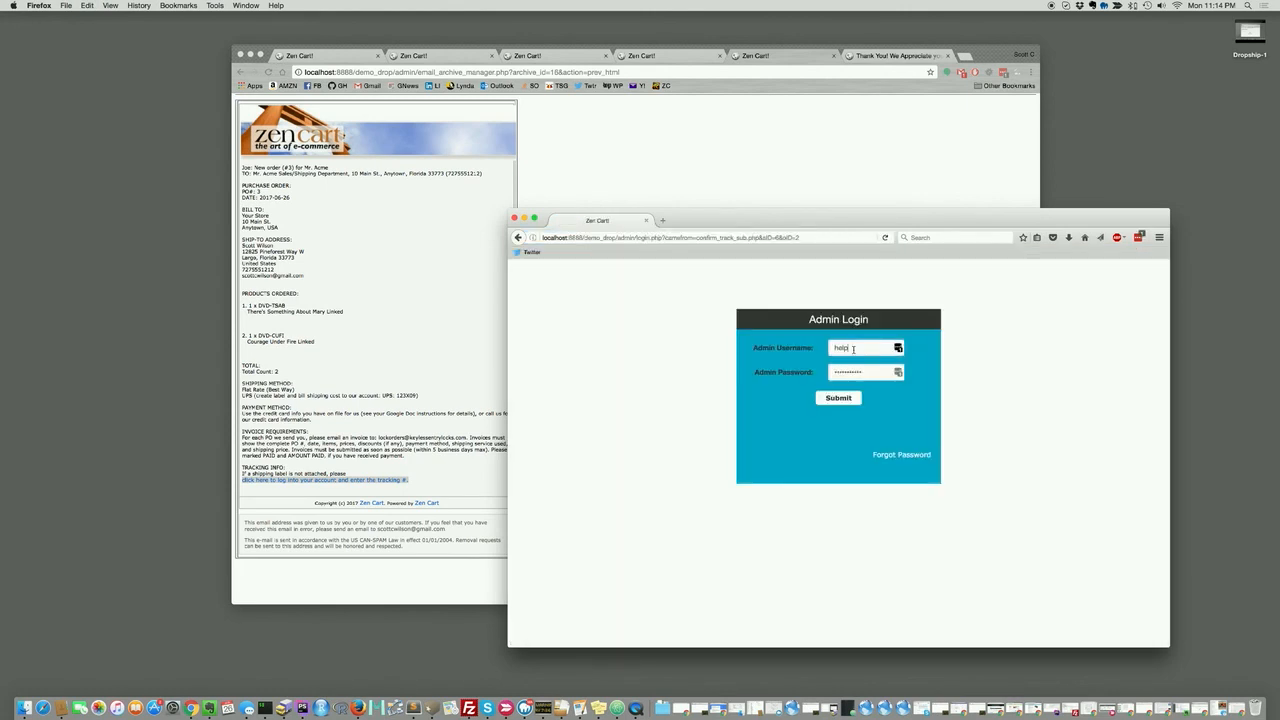
# Sign in with the supplier's username and password to reach PO 3-2's tracking form.
pyautogui.moveTo(860, 348); pyautogui.dragTo(816, 347)
pyautogui.write('Acrm')
pyautogui.press('BackSpace')
pyautogui.press('BackSpace')
pyautogui.press('Tab')
pyautogui.press('BackSpace')
pyautogui.press('Return')
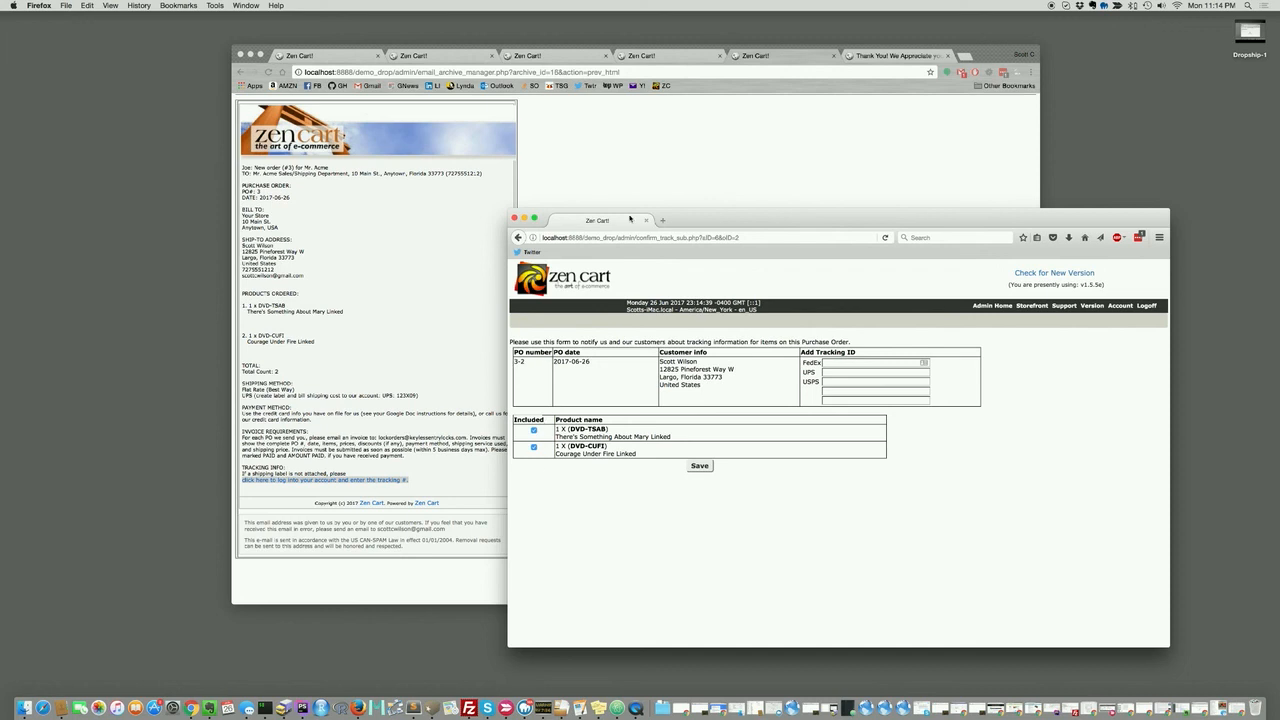
pyautogui.click(654, 134)
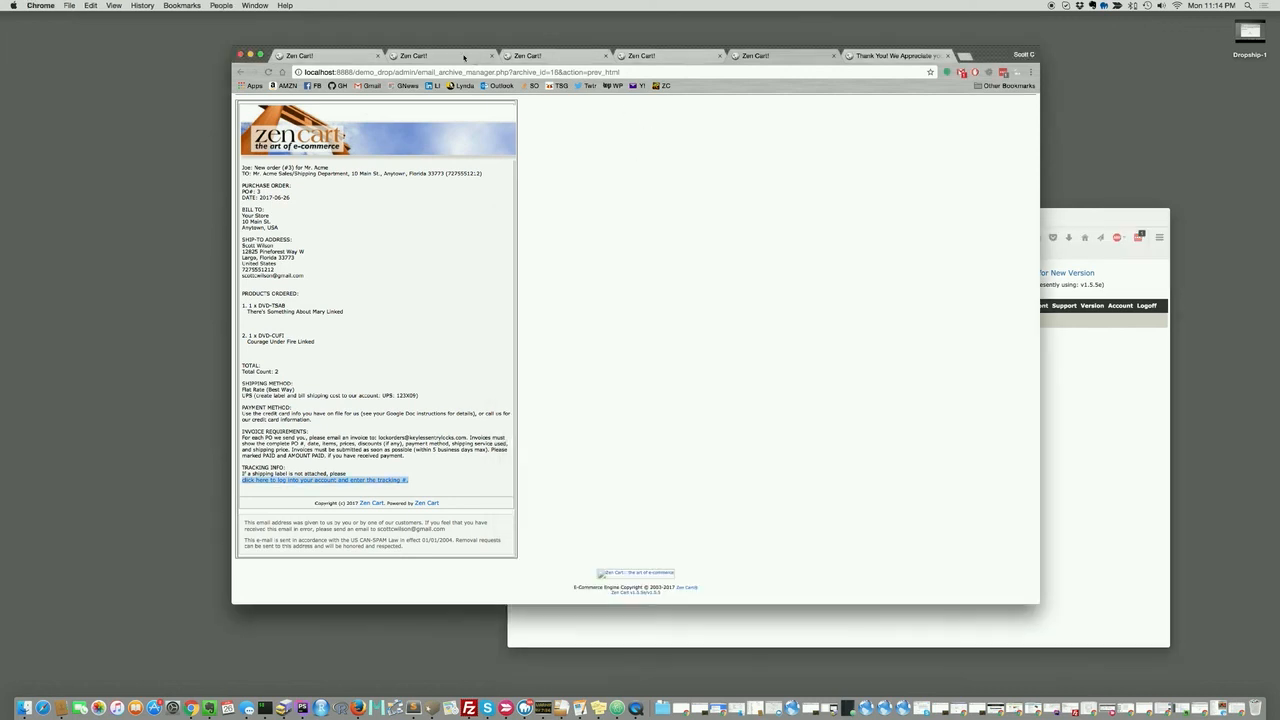
# On the store owner's tracking form, exclude DVD-CUFI from the shipment.
pyautogui.click(449, 57)
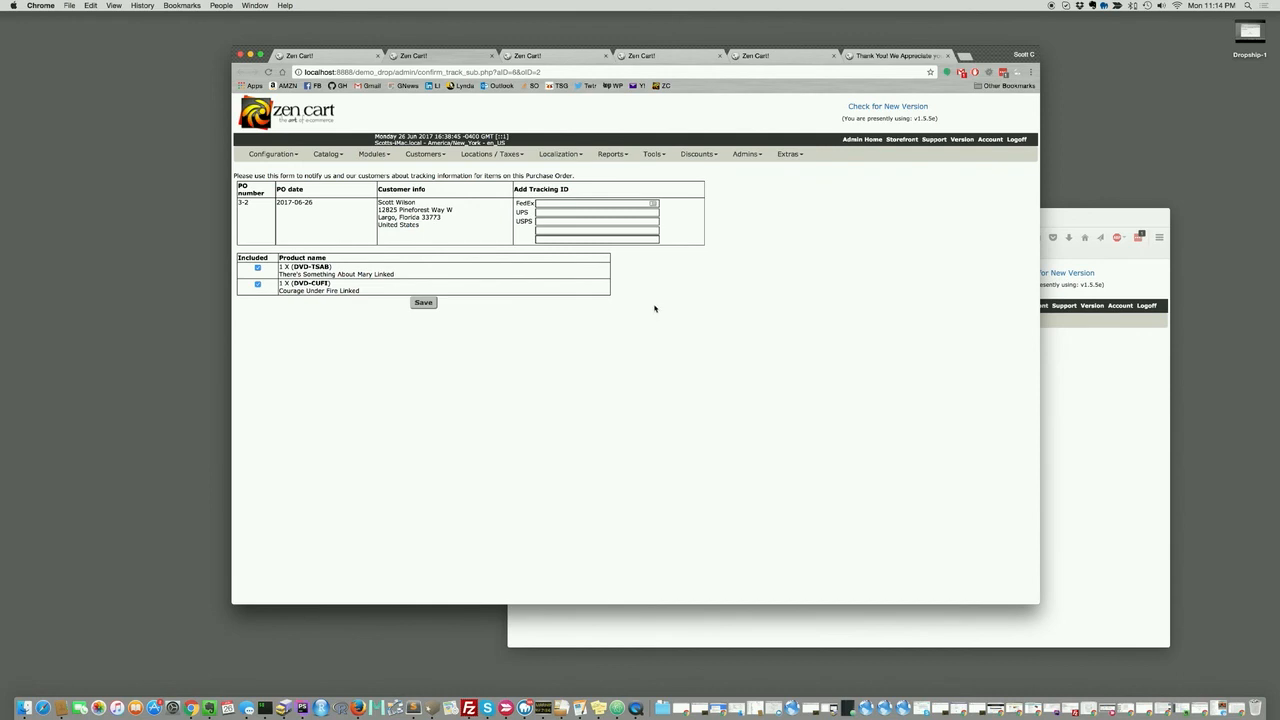
pyautogui.click(258, 285)
pyautogui.click(258, 285)
# On the supplier's form, exclude DVD-TSAB and start entering UPS tracking number 12345.
pyautogui.click(1087, 447)
pyautogui.click(534, 431)
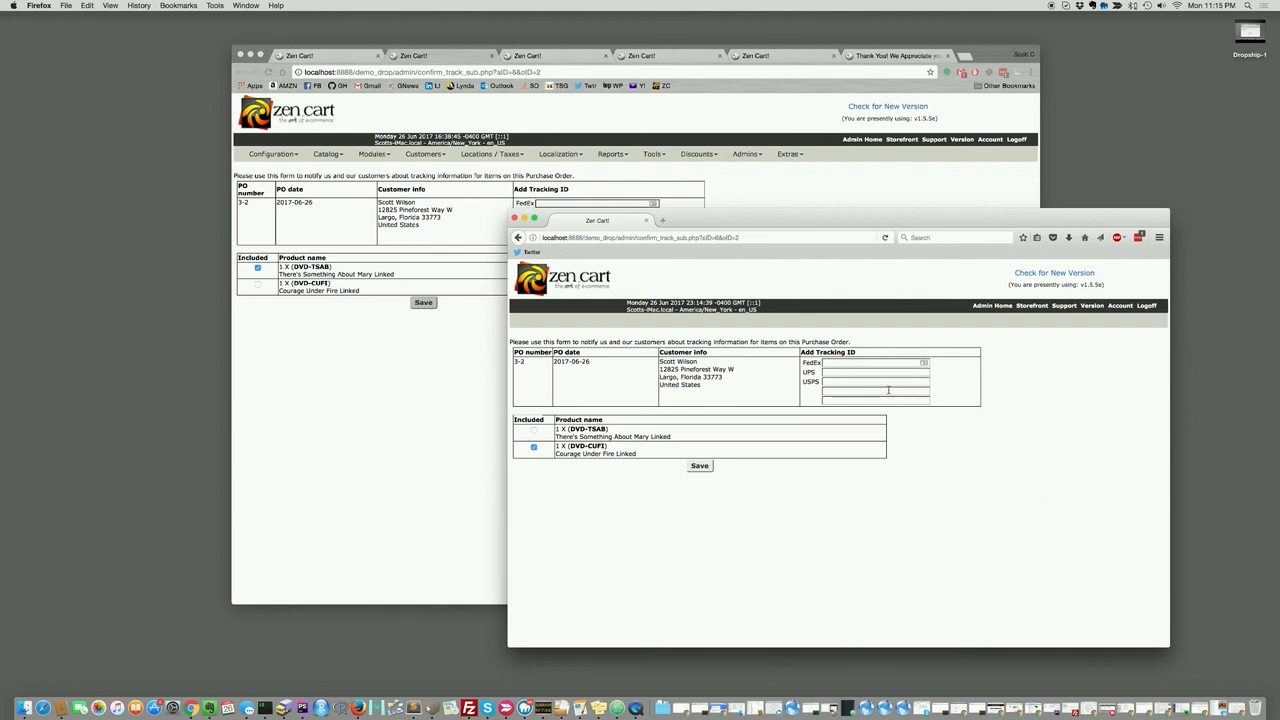
pyautogui.click(841, 371)
pyautogui.write('12345')
# Enter FedEx tracking 98755 for DVD-TSAB, then save both the FedEx and UPS submissions.
pyautogui.click(420, 368)
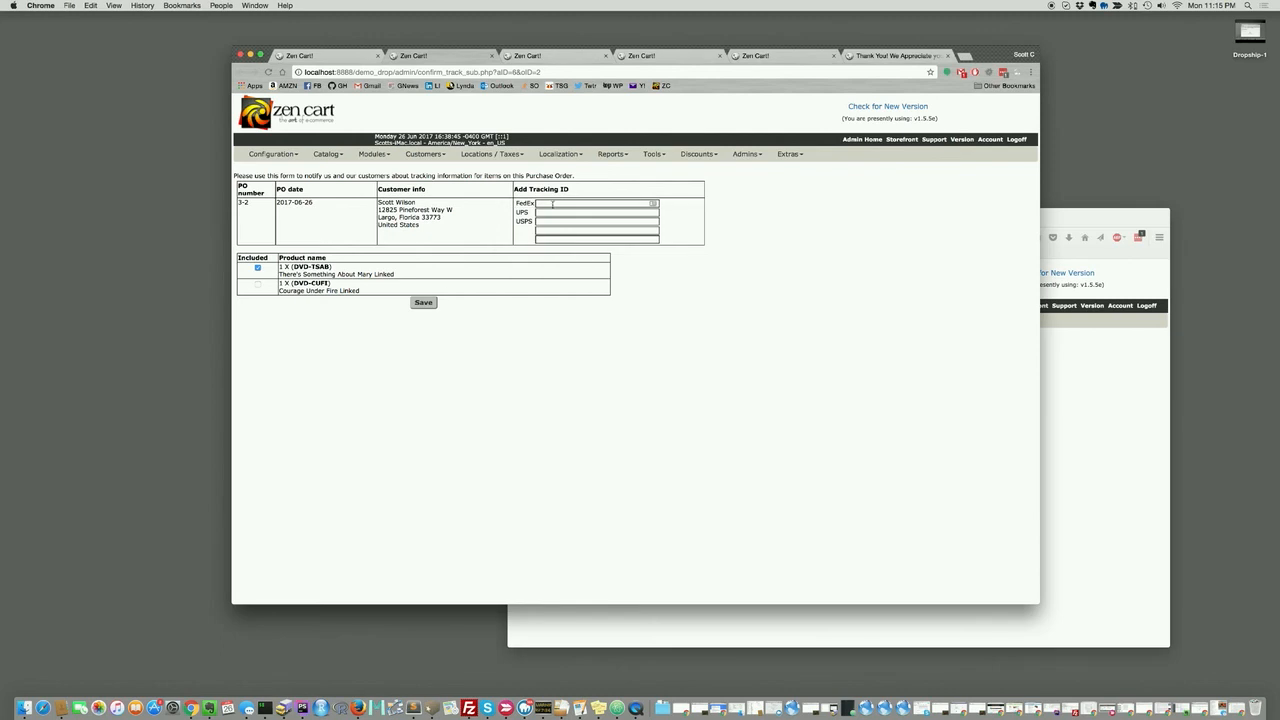
pyautogui.click(570, 203)
pyautogui.write('98765')
pyautogui.click(328, 56)
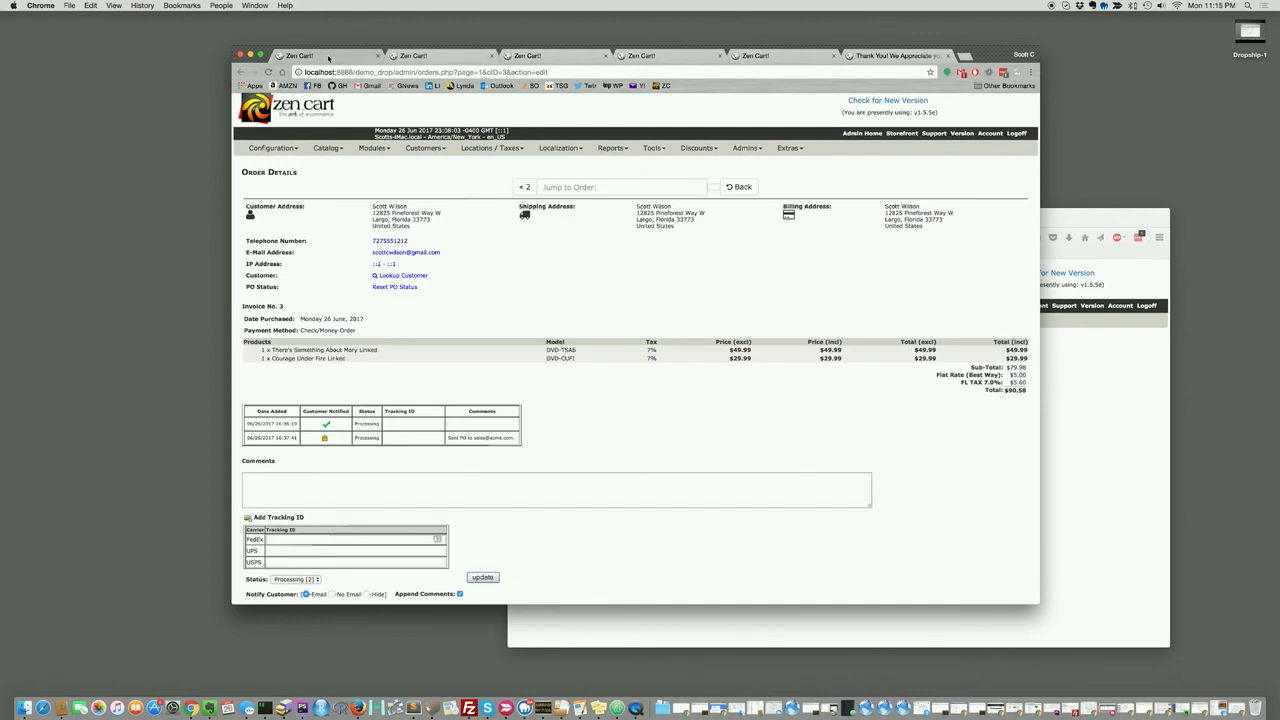
pyautogui.click(424, 176)
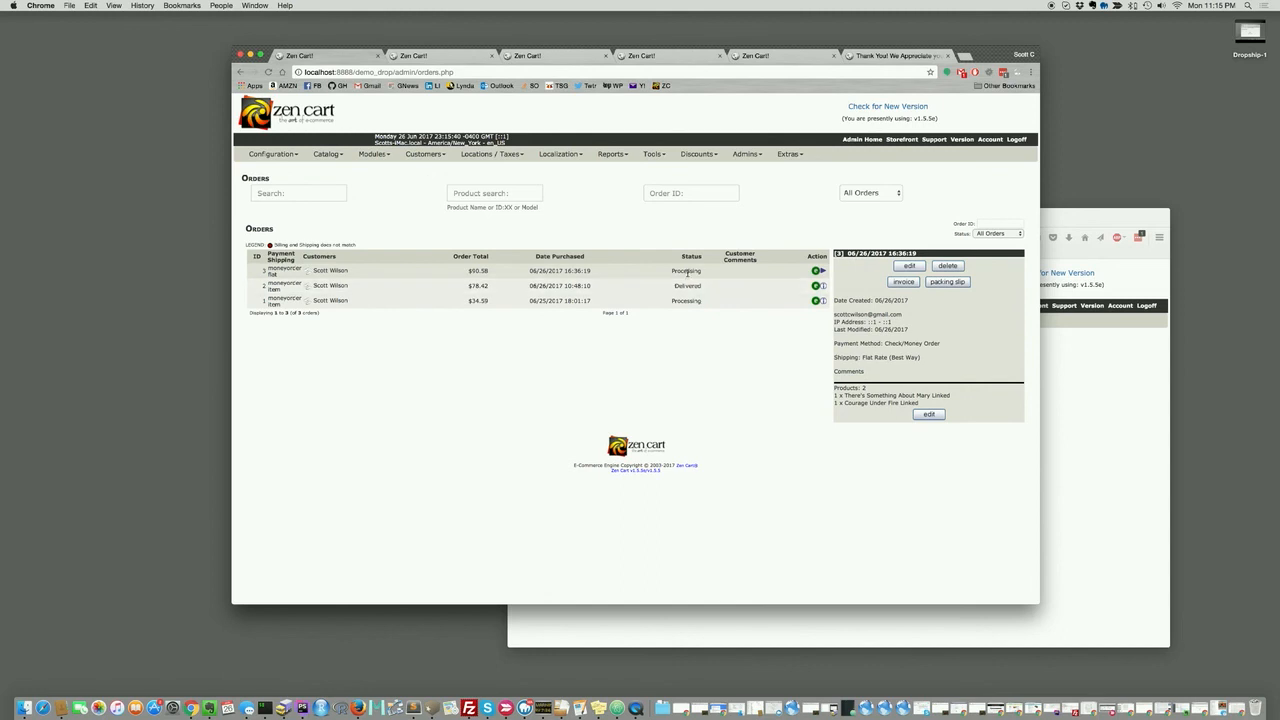
pyautogui.click(445, 59)
pyautogui.click(422, 304)
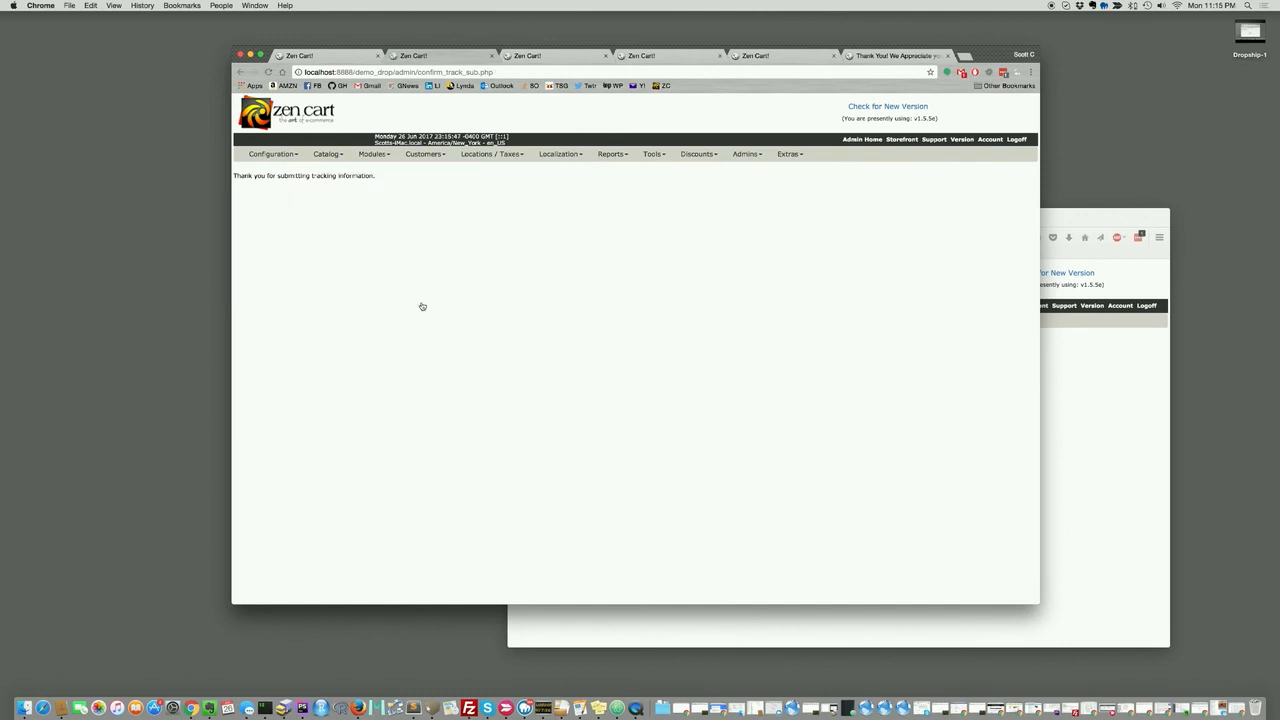
pyautogui.click(1123, 489)
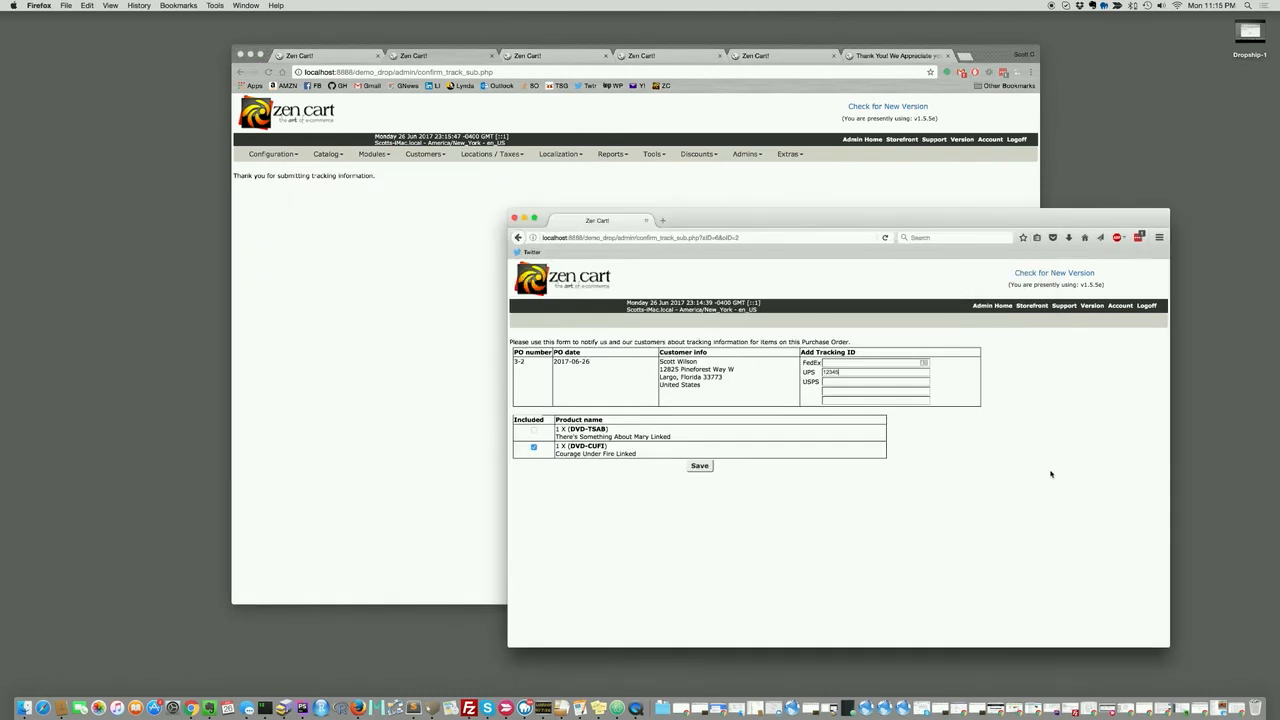
pyautogui.click(700, 466)
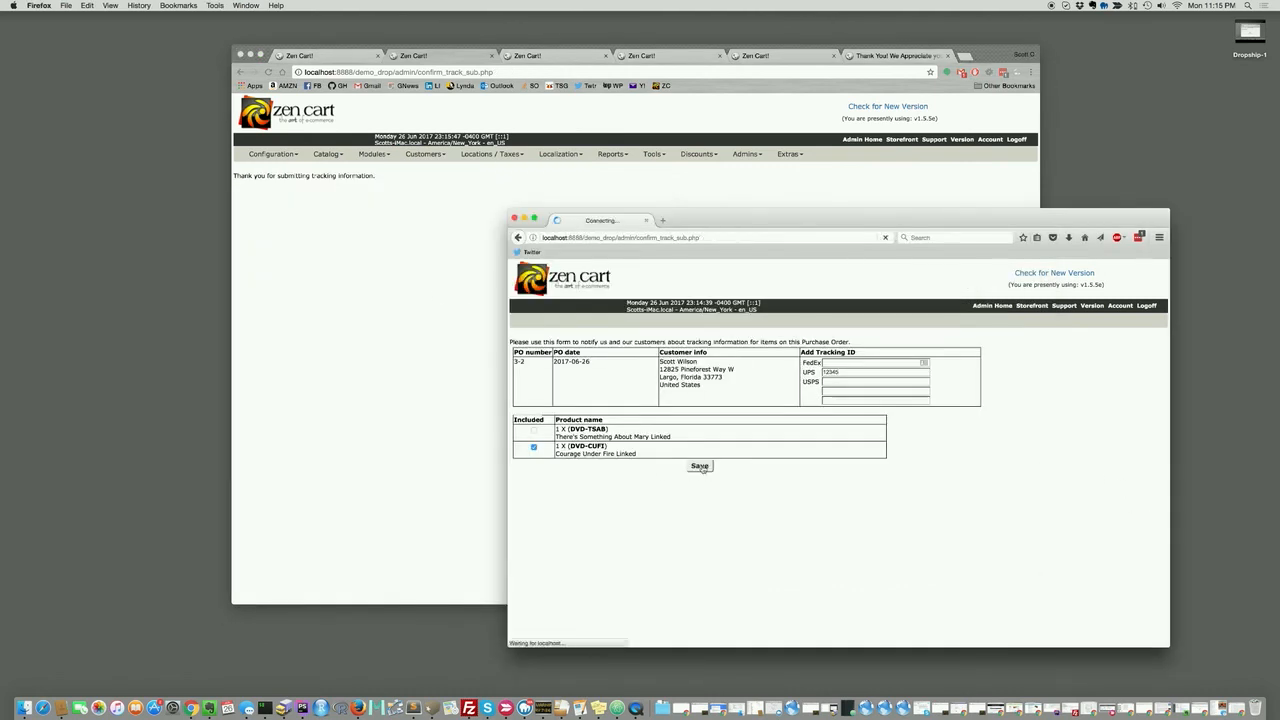
pyautogui.click(399, 280)
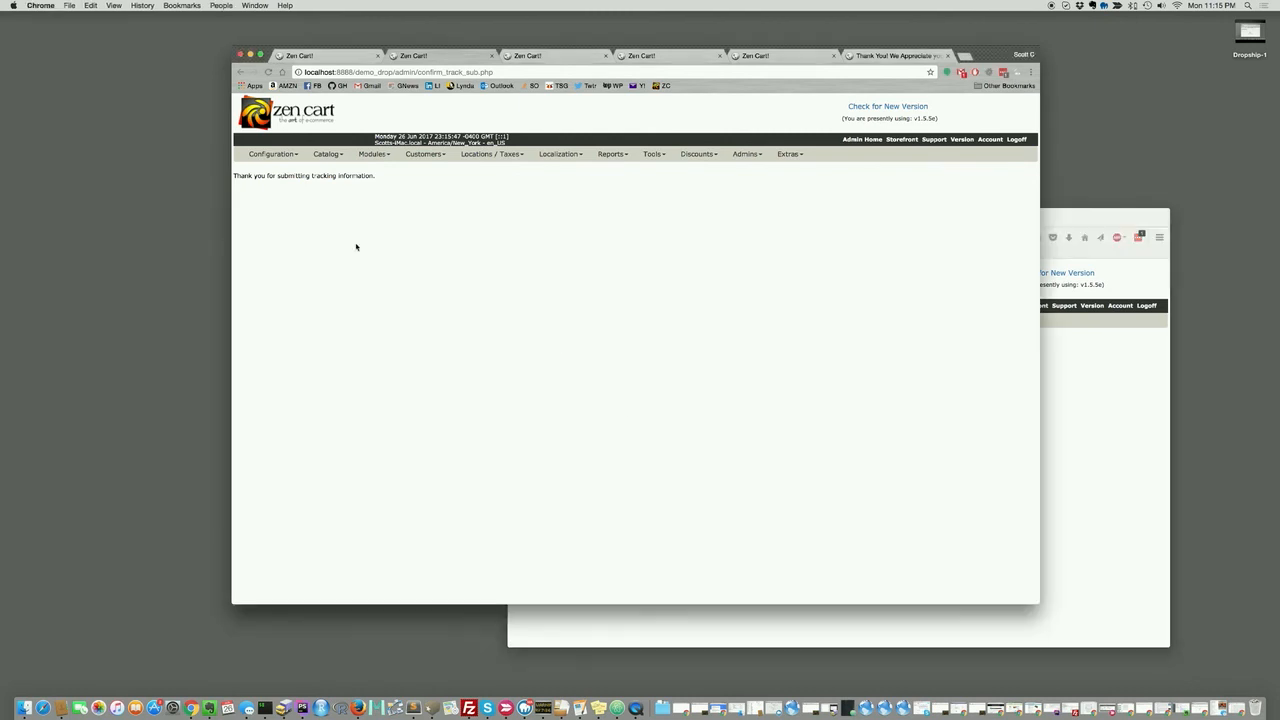
# Reload the orders list and open order 3 to confirm Delivered with FedEx 98755 and UPS 12345.
pyautogui.click(340, 56)
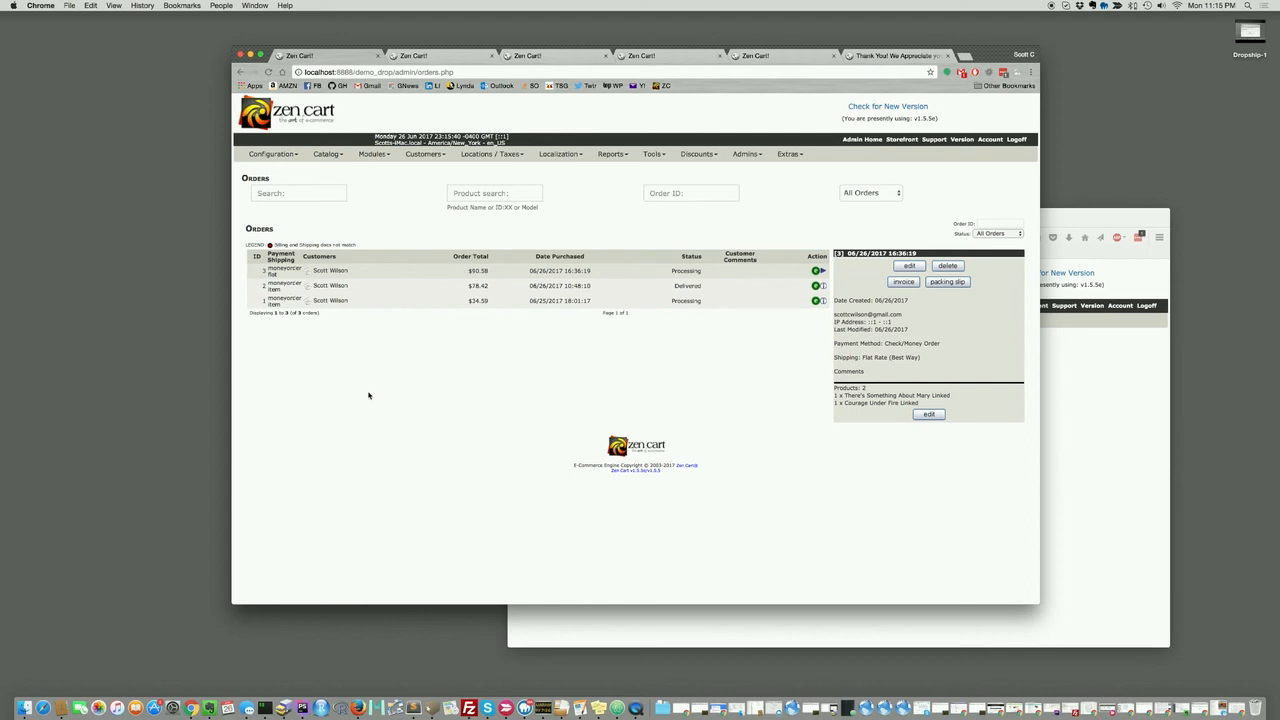
pyautogui.click(421, 185)
pyautogui.click(910, 266)
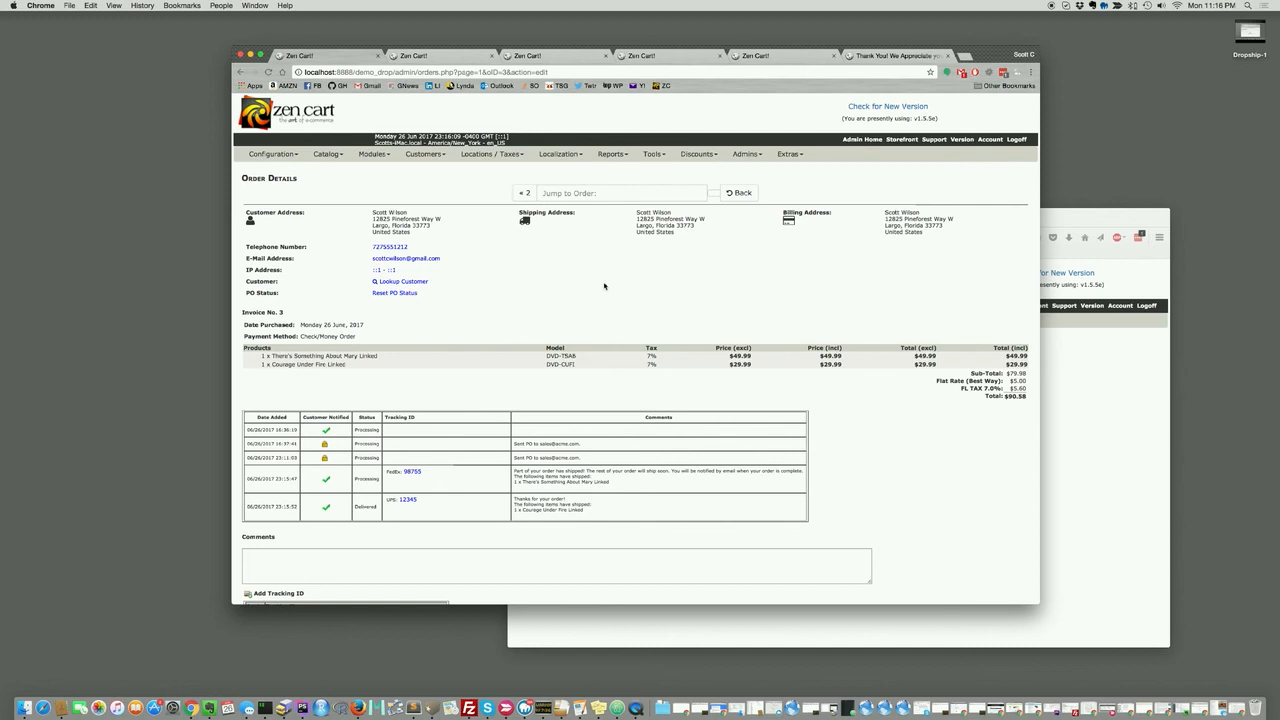
pyautogui.scroll(-3, 604, 286)
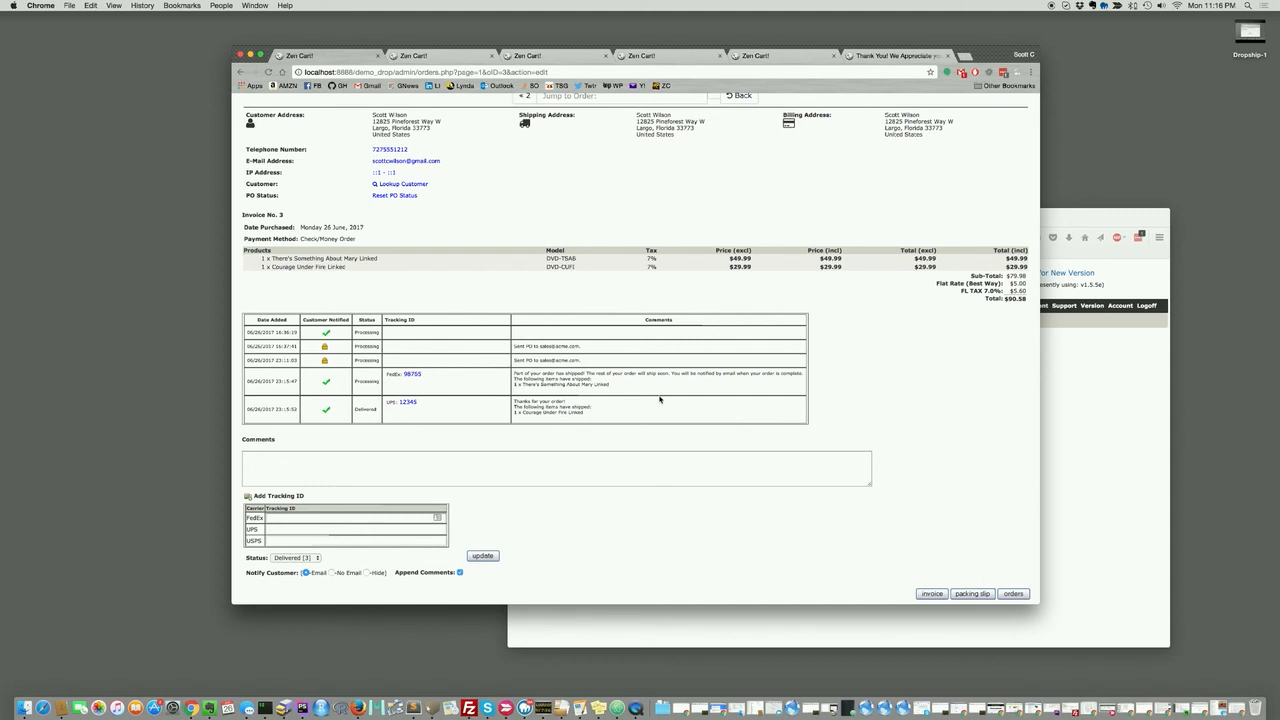
pyautogui.scroll(5, 659, 399)
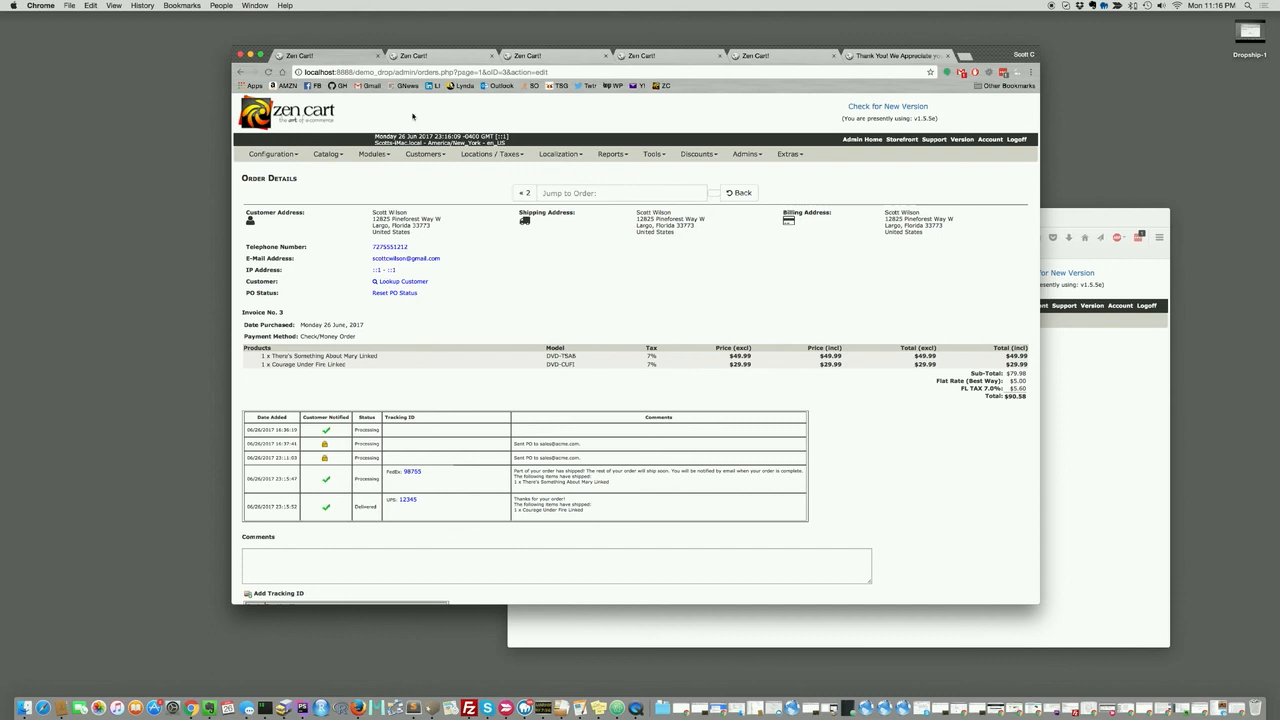
pyautogui.moveTo(372, 156)
pyautogui.moveTo(424, 155)
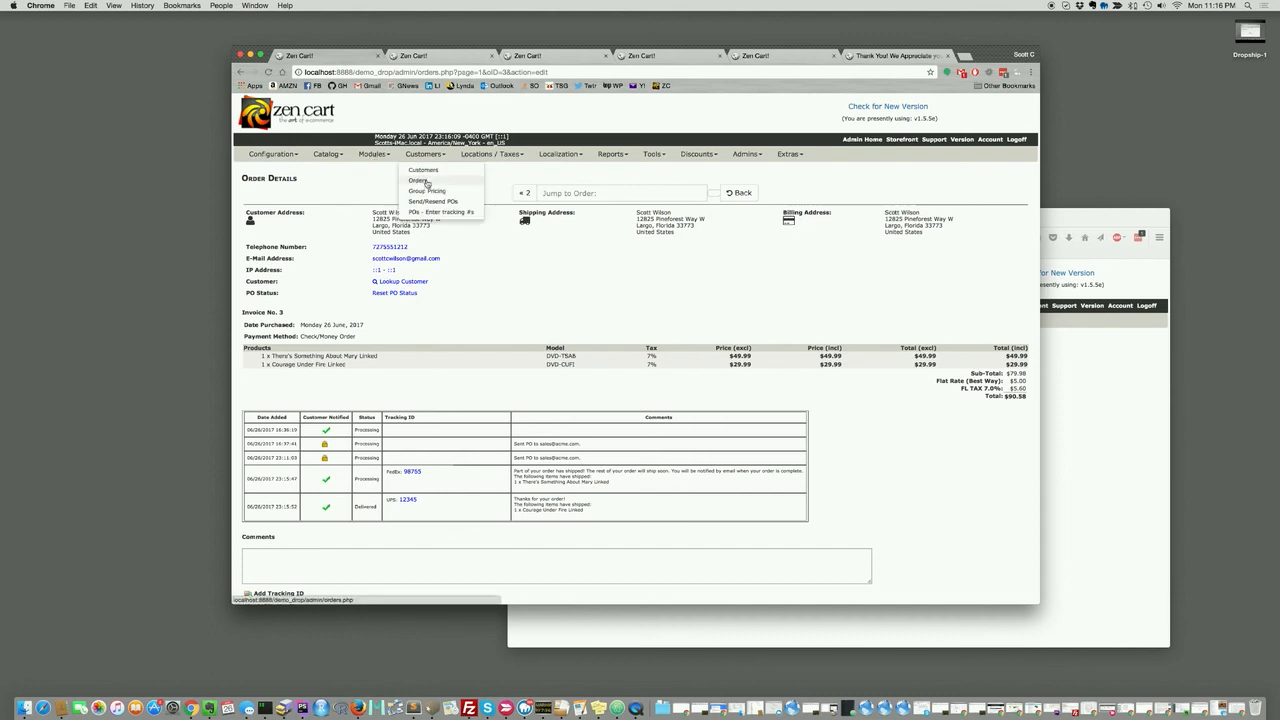
pyautogui.click(419, 180)
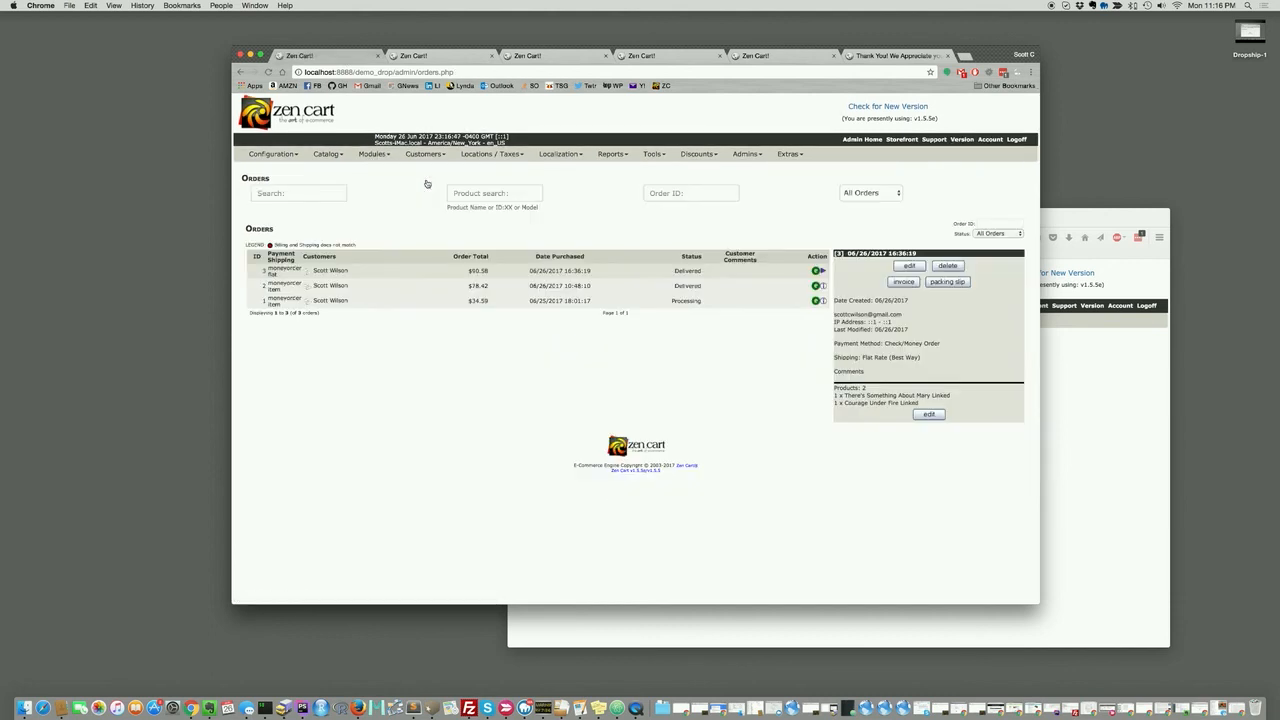